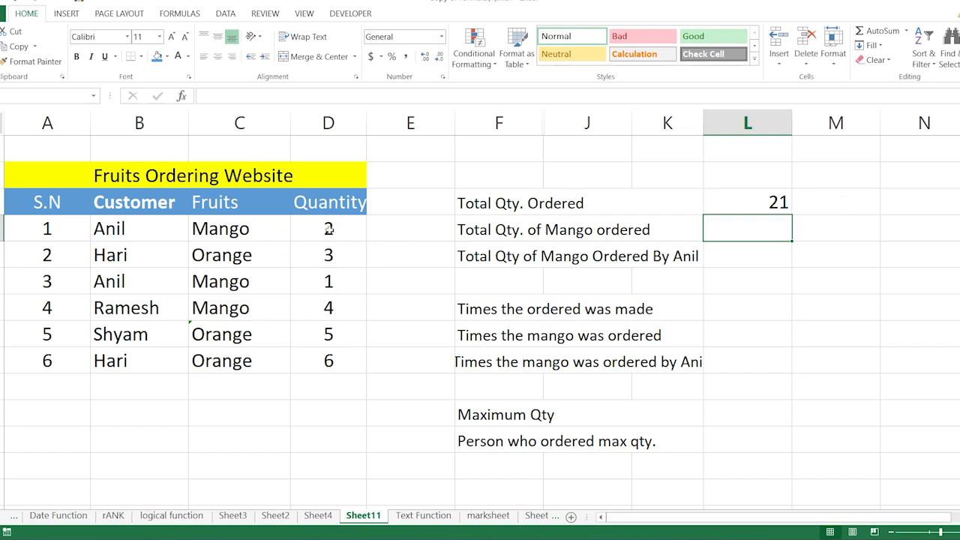
# Step: Start a SUMIF formula in L13 for "Total Qty. of Mango ordered", using the Fruits cells C13:C18 as the range
pyautogui.click(777, 201)
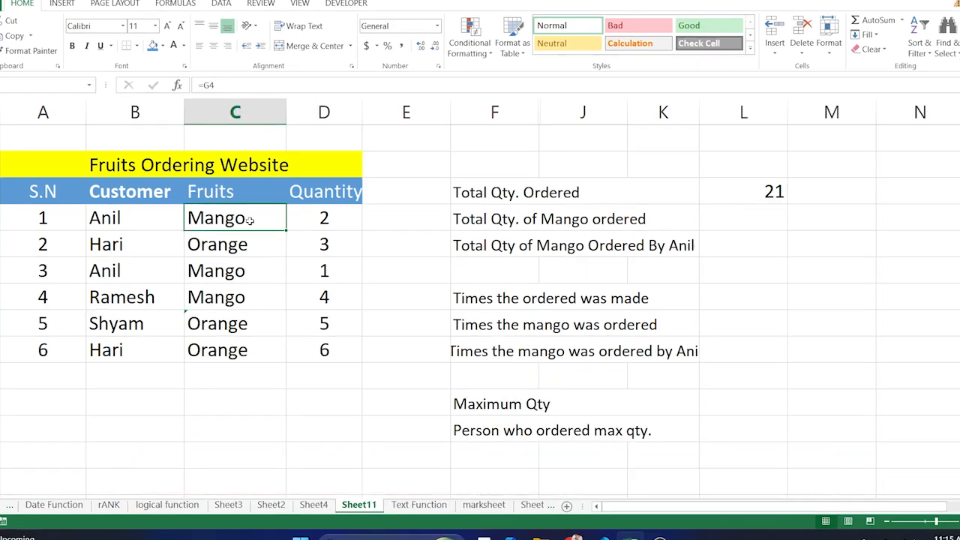
pyautogui.click(726, 225)
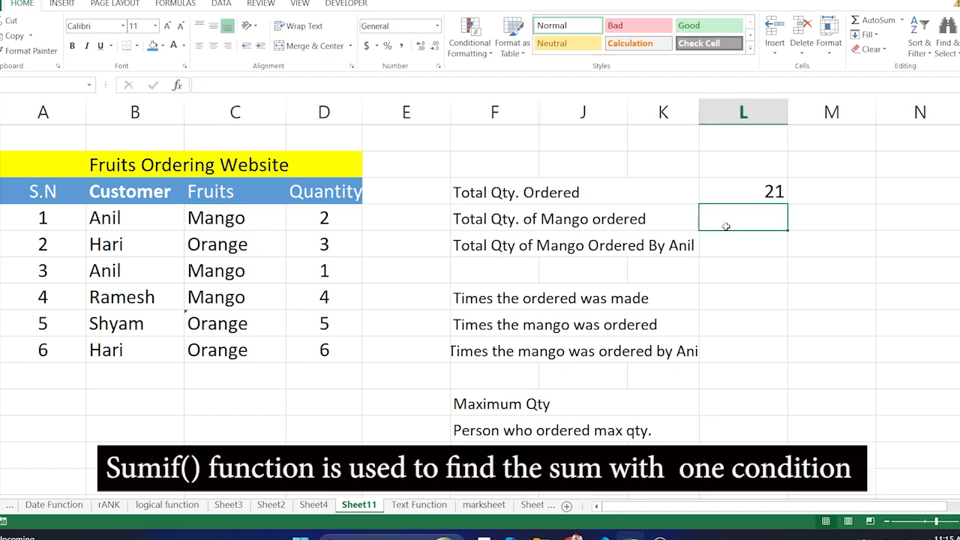
pyautogui.write('=SUMIF')
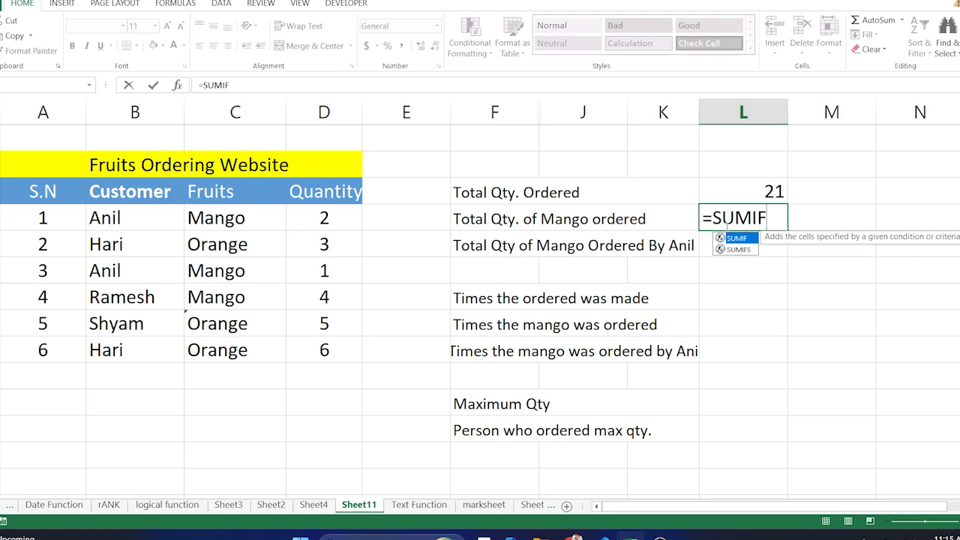
pyautogui.write('(')
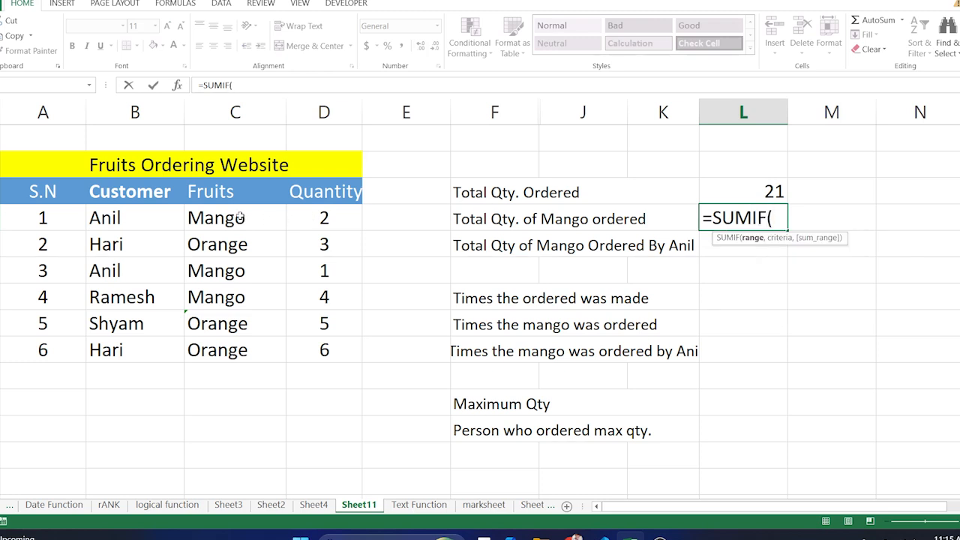
pyautogui.moveTo(239, 217); pyautogui.dragTo(242, 347)
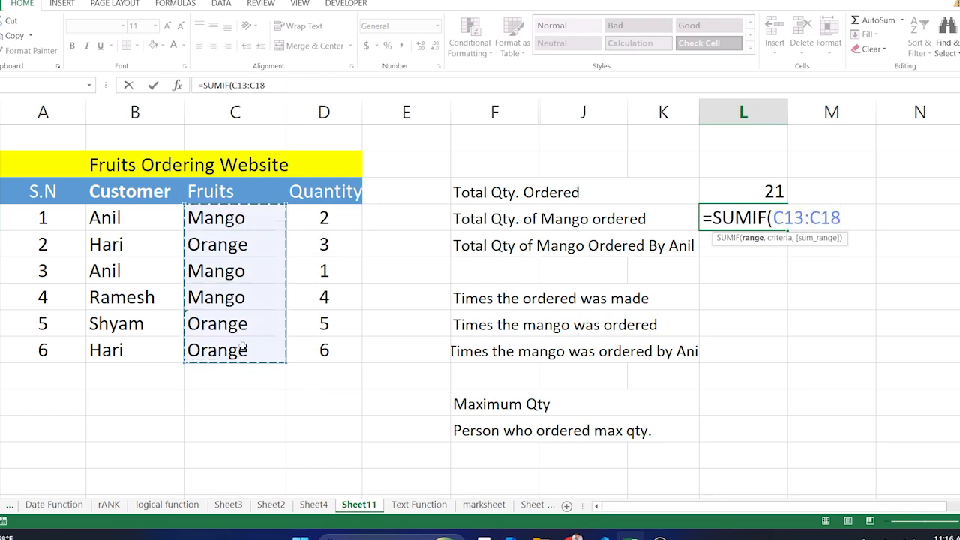
pyautogui.write(',')
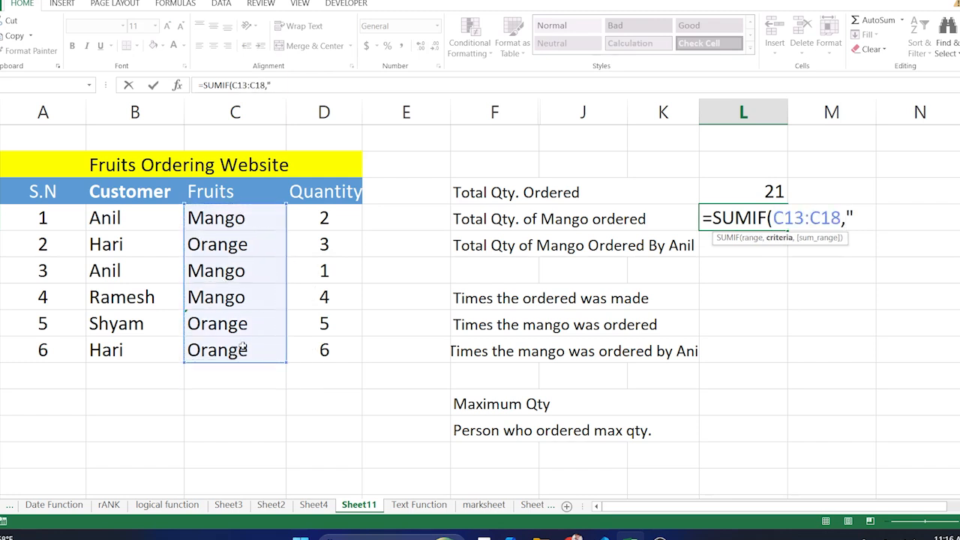
# Step: Complete the SUMIF formula with the criterion "Mango" and the Quantity cells D13:D18 as the sum range
pyautogui.write('"mA')
pyautogui.press('BackSpace')
pyautogui.press('BackSpace')
pyautogui.write('m')
pyautogui.press('BackSpace')
pyautogui.write('Mango",')
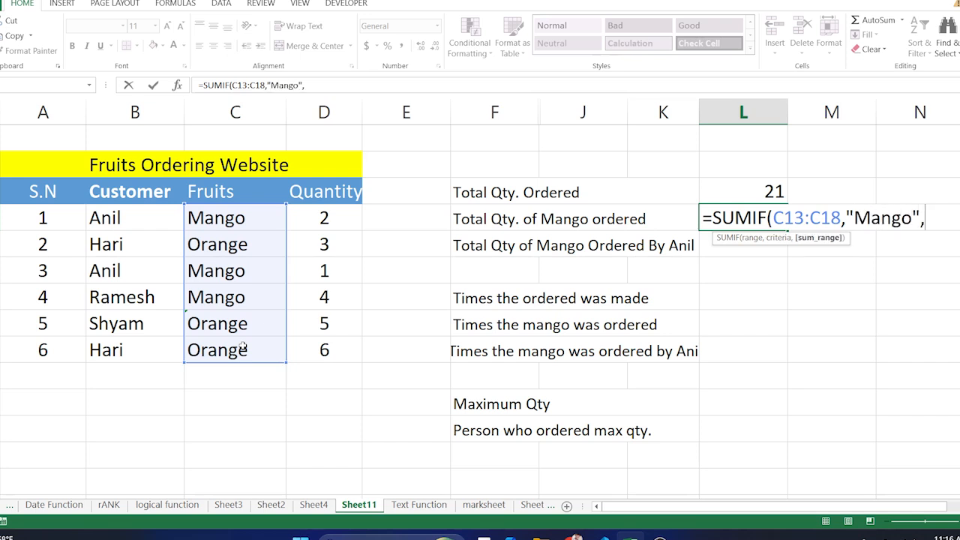
pyautogui.moveTo(316, 215); pyautogui.dragTo(319, 350)
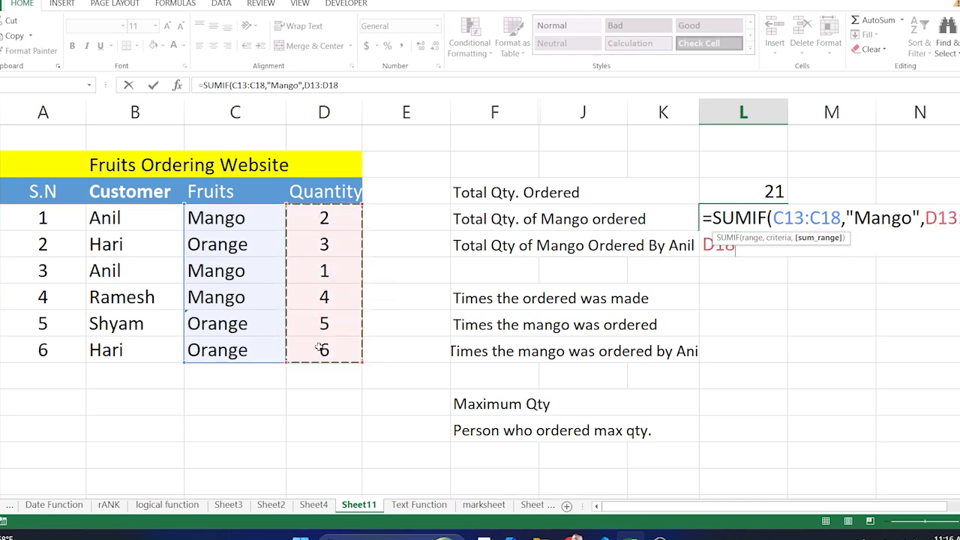
pyautogui.press('Return')
pyautogui.doubleClick(754, 219)
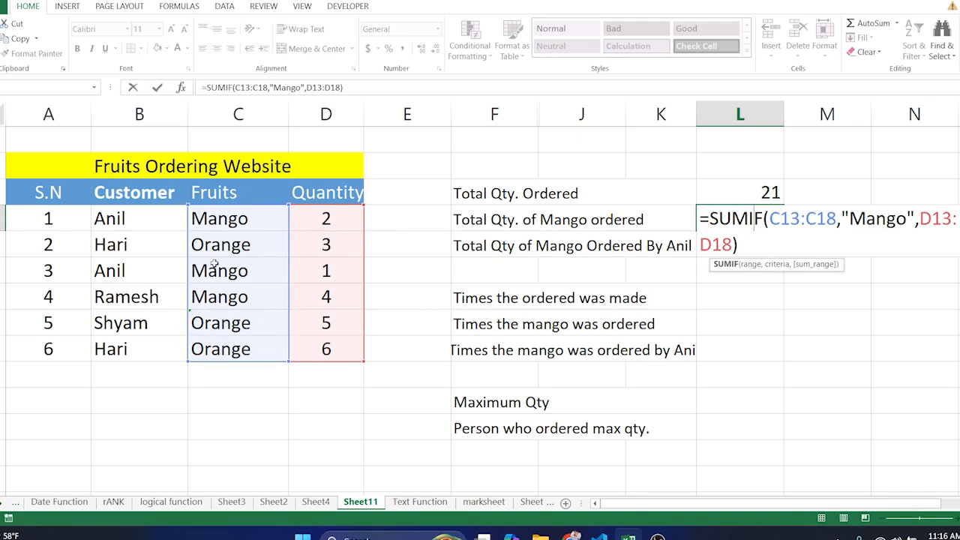
pyautogui.press('Return')
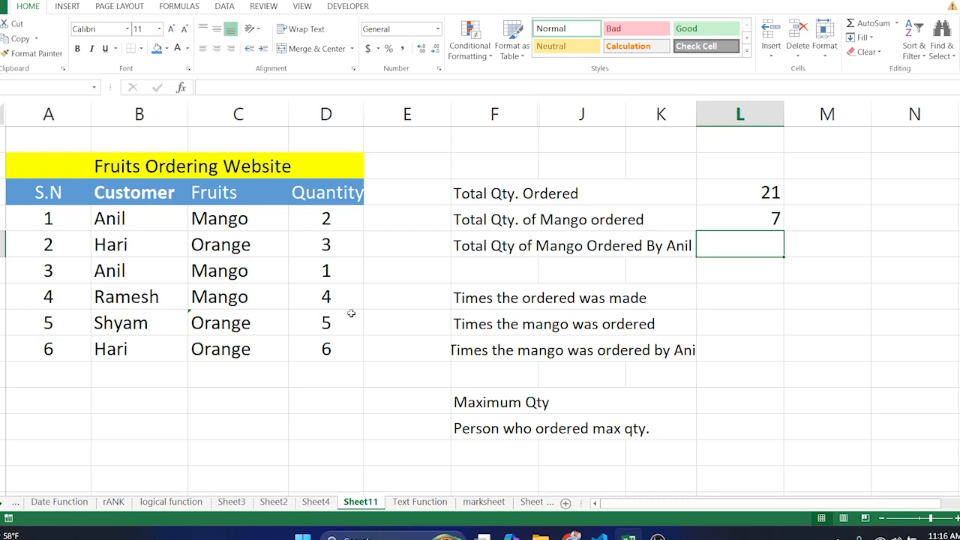
# Step: Start a SUMIFS formula in L14 for the single customer's mango total, with D13:D18 as the sum range
pyautogui.moveTo(238, 218); pyautogui.dragTo(230, 350)
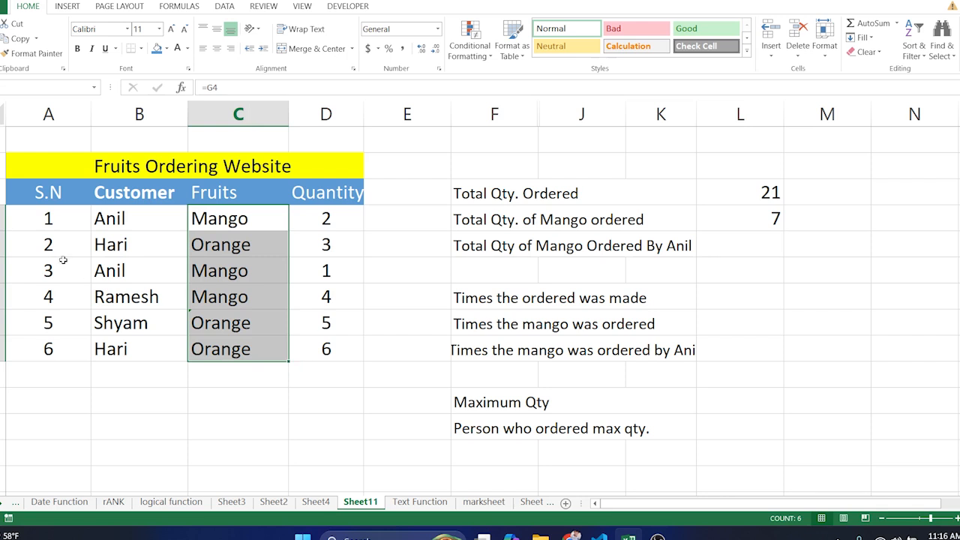
pyautogui.moveTo(111, 222); pyautogui.dragTo(120, 342)
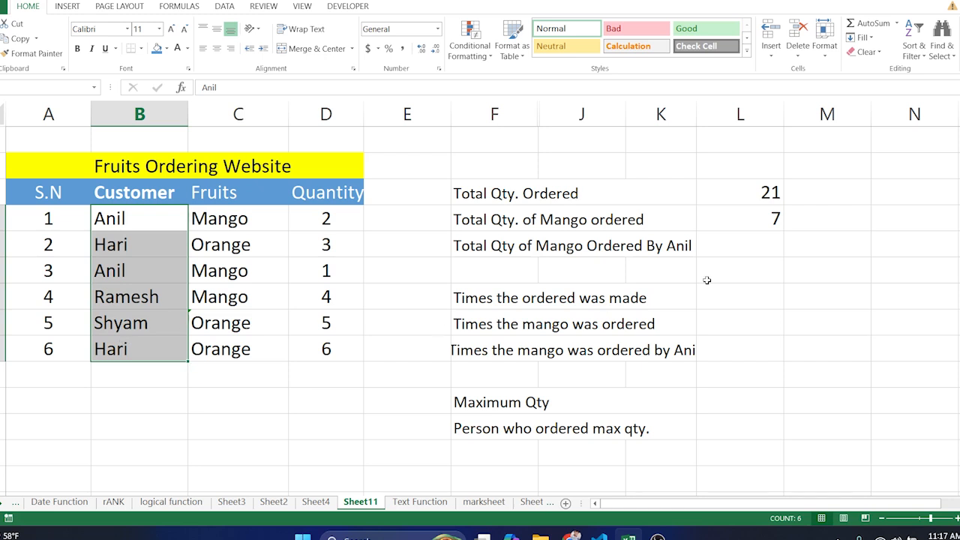
pyautogui.click(723, 248)
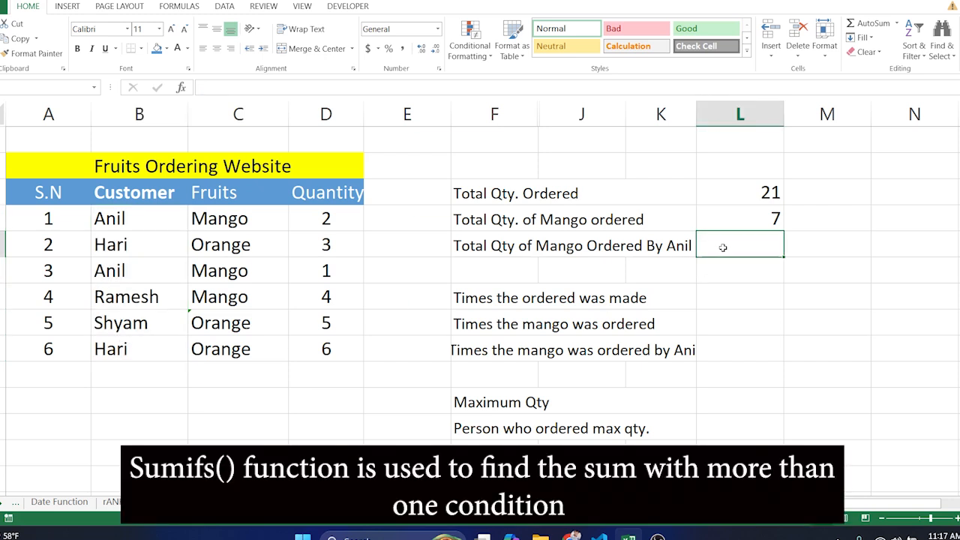
pyautogui.write('=')
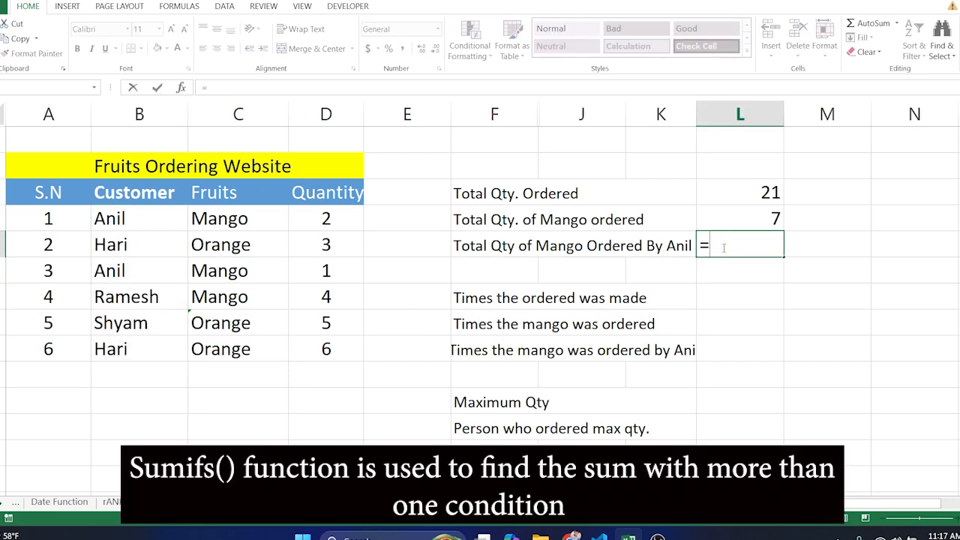
pyautogui.write('sumifs')
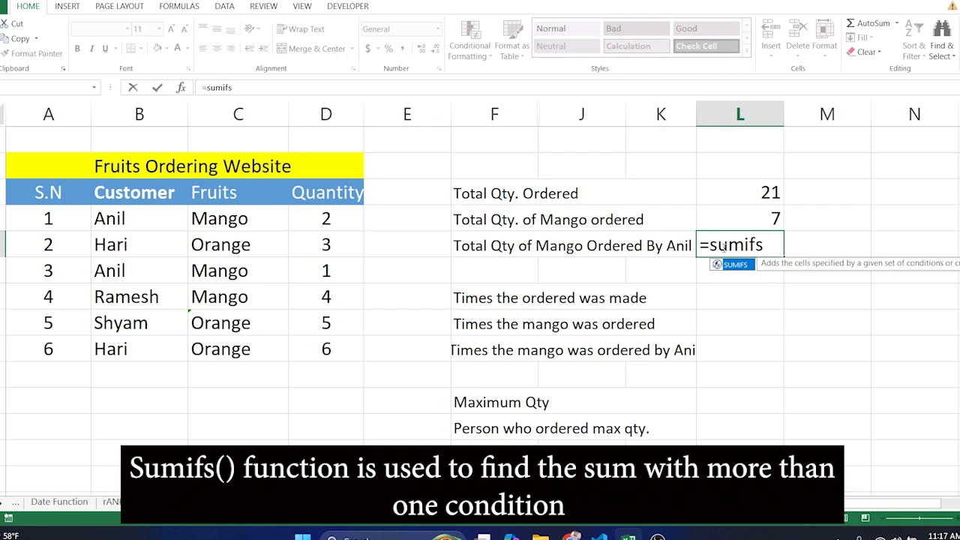
pyautogui.write('(')
pyautogui.moveTo(327, 218); pyautogui.dragTo(327, 349)
pyautogui.write(',')
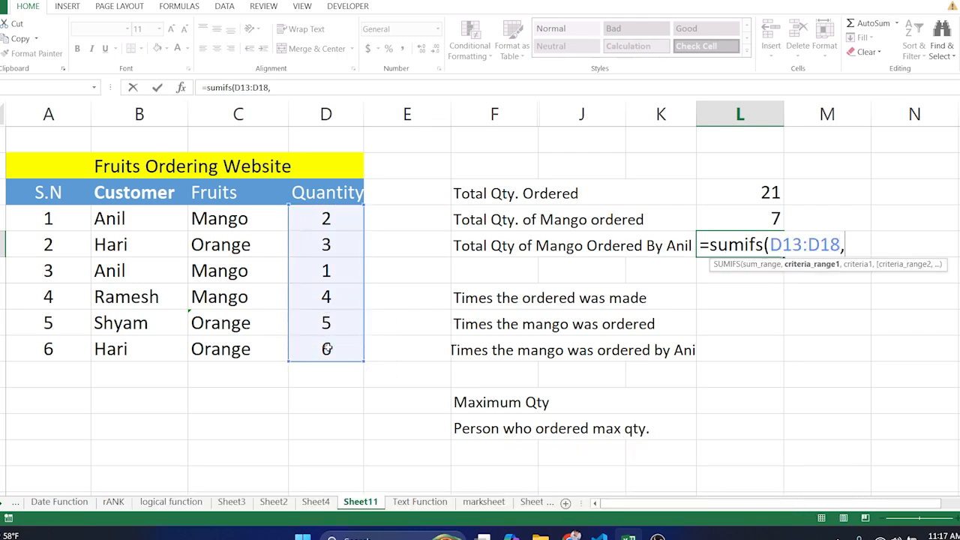
# Step: Add the first SUMIFS condition: Fruits range C13:C18 with the criterion "Mango"
pyautogui.moveTo(236, 218); pyautogui.dragTo(229, 352)
pyautogui.write(',')
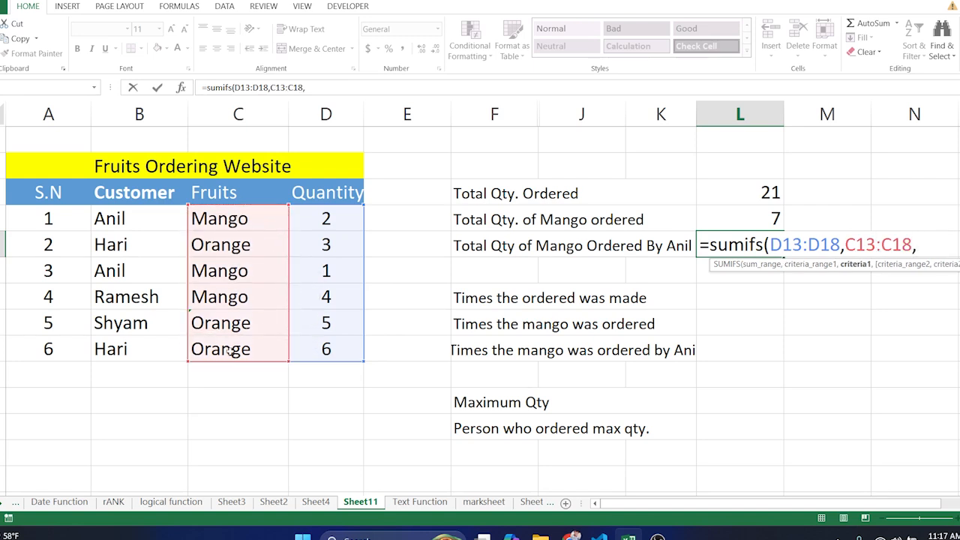
pyautogui.write('"mango')
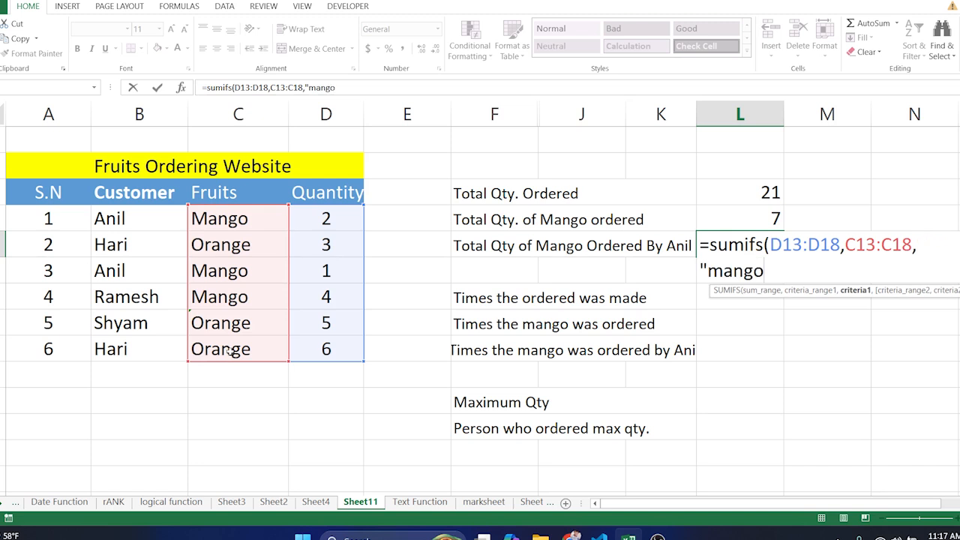
pyautogui.press('BackSpace')
pyautogui.press('BackSpace')
pyautogui.press('BackSpace')
pyautogui.press('BackSpace')
pyautogui.press('BackSpace')
pyautogui.write('Mango"')
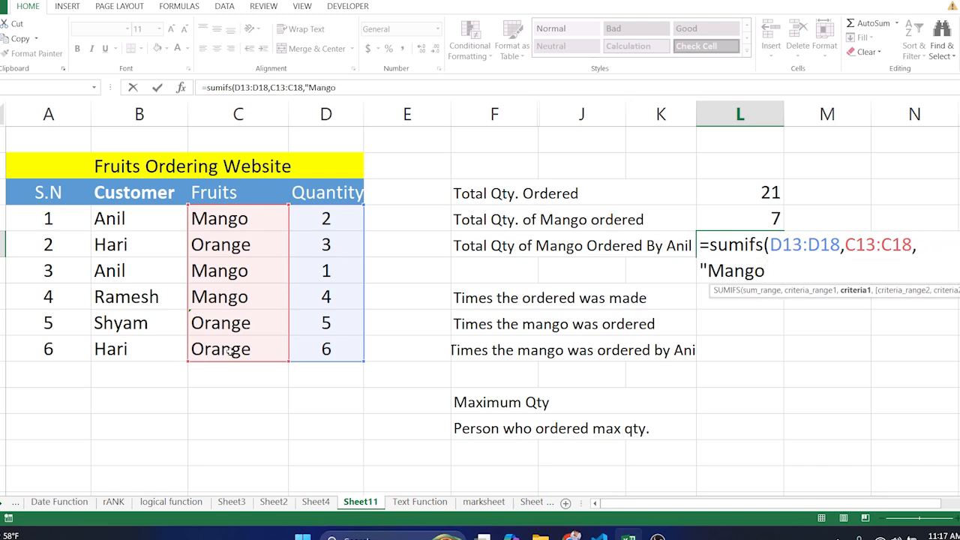
pyautogui.write(',')
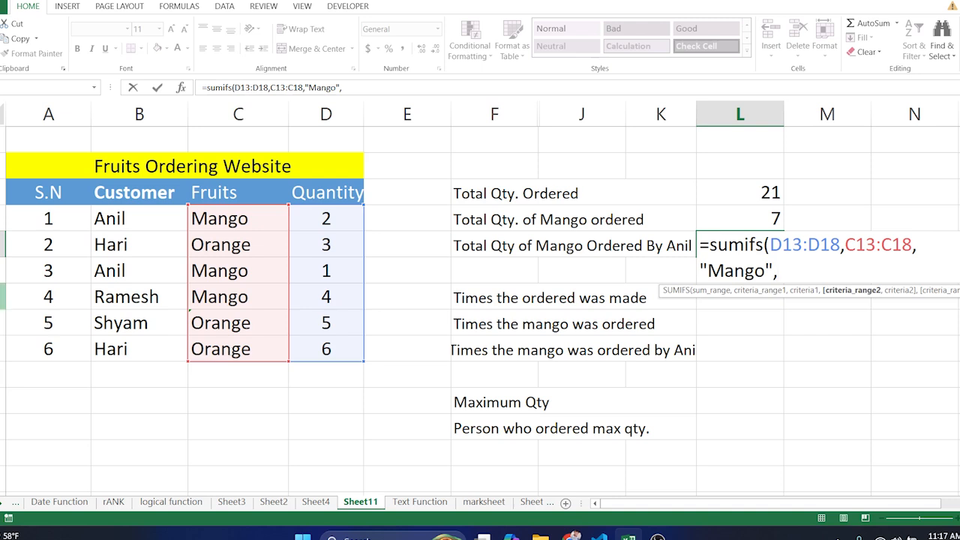
# Step: Add the second SUMIFS condition, matching the customer's name in B13:B18, and enter the formula
pyautogui.moveTo(118, 215); pyautogui.dragTo(127, 349)
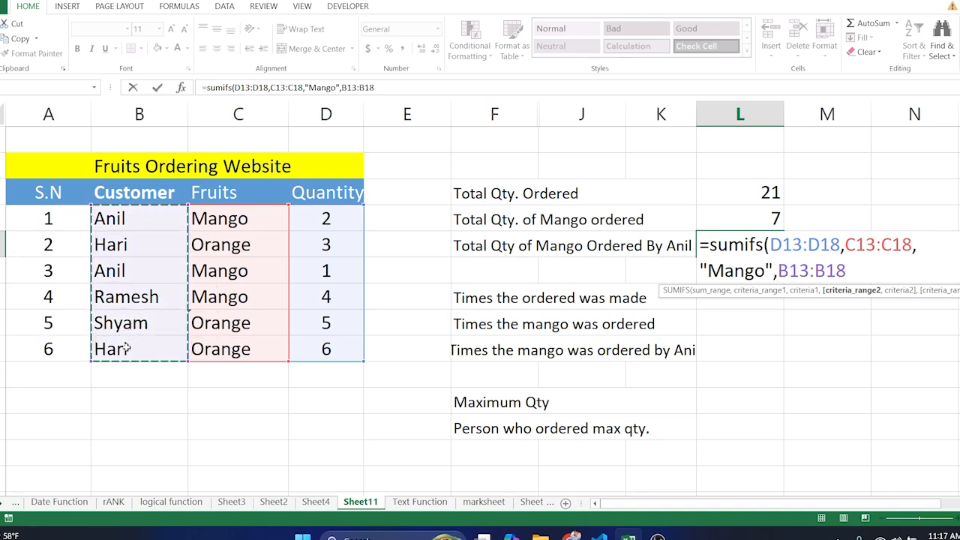
pyautogui.write(',"A')
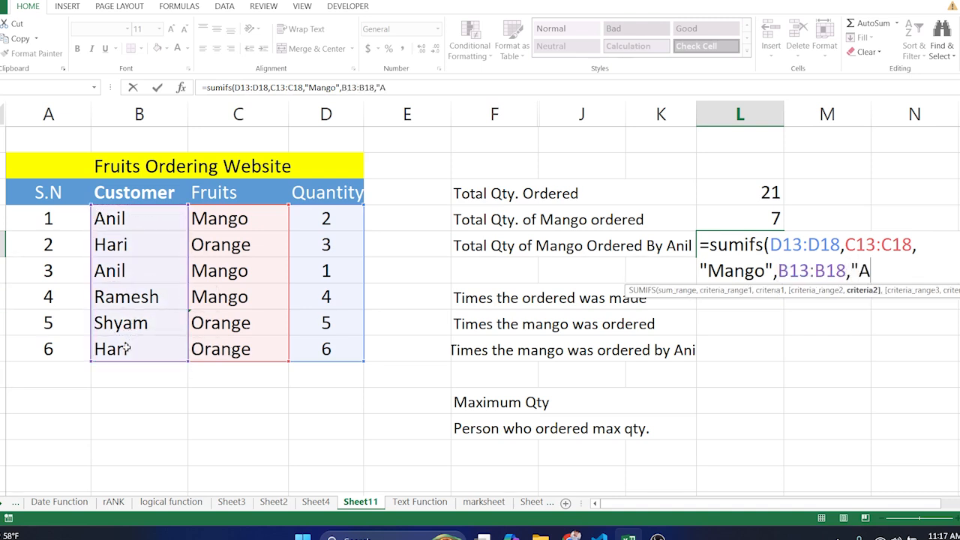
pyautogui.write('nil")')
pyautogui.press('Return')
pyautogui.click(750, 242)
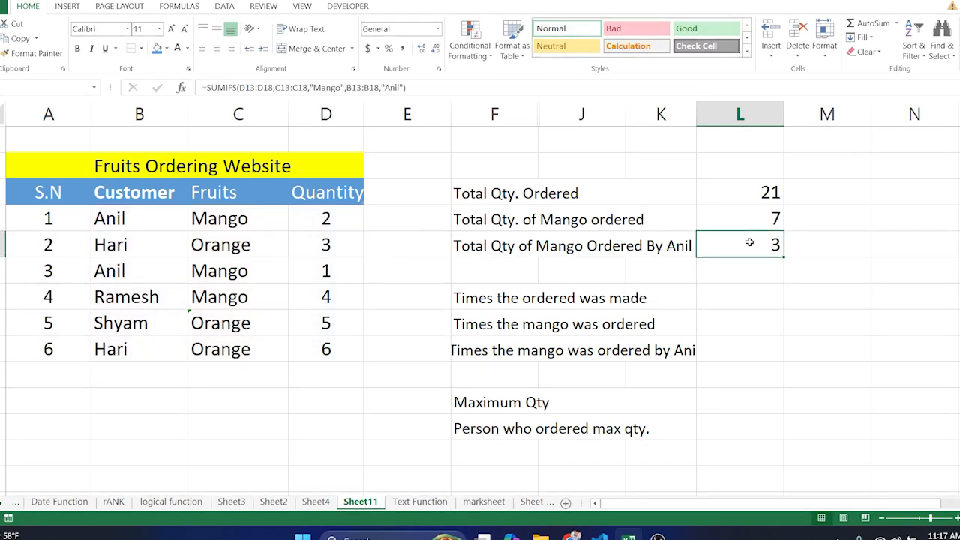
# Step: Check the customer's Mango rows against the SUMIFS total in L14, and review the order serial numbers in A13:A17
pyautogui.moveTo(128, 220); pyautogui.dragTo(233, 219)
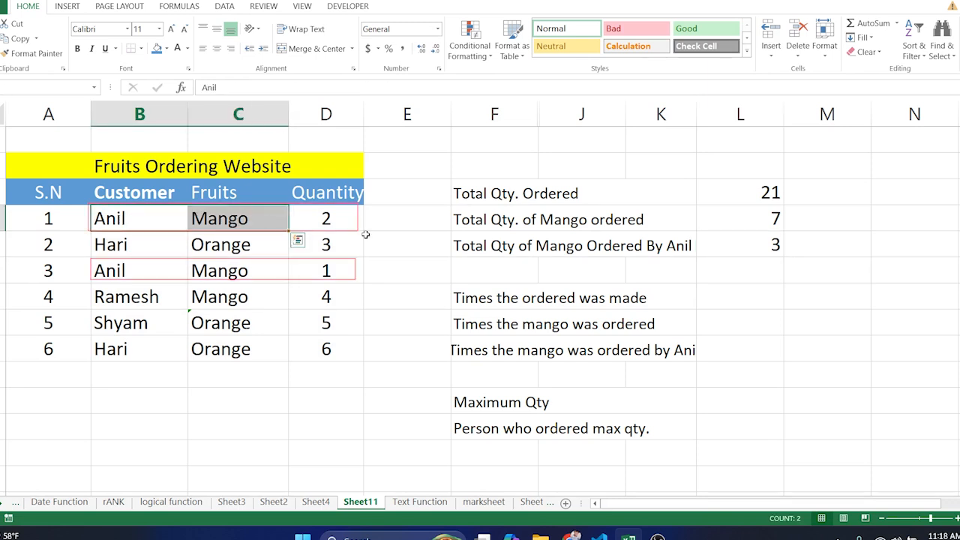
pyautogui.click(335, 216)
pyautogui.moveTo(110, 274); pyautogui.dragTo(199, 272)
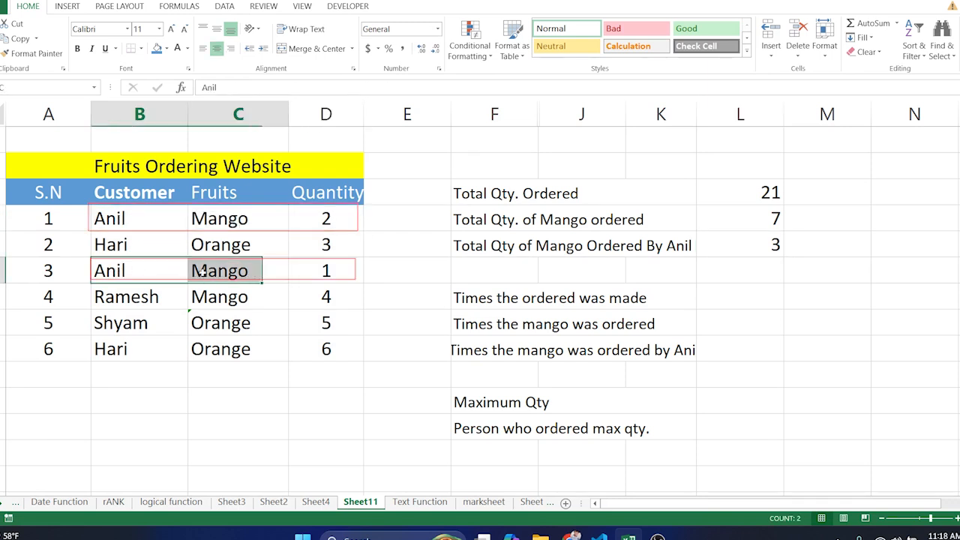
pyautogui.click(327, 271)
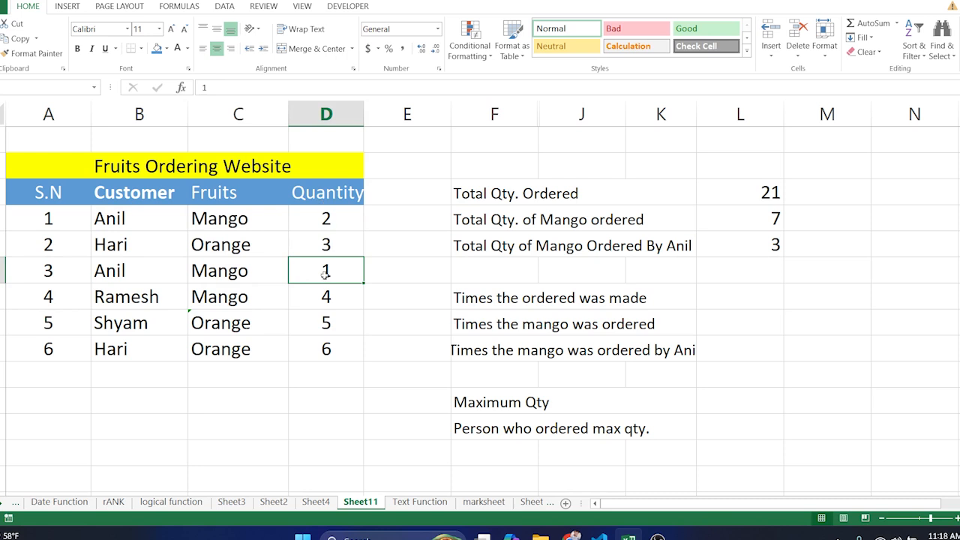
pyautogui.click(745, 249)
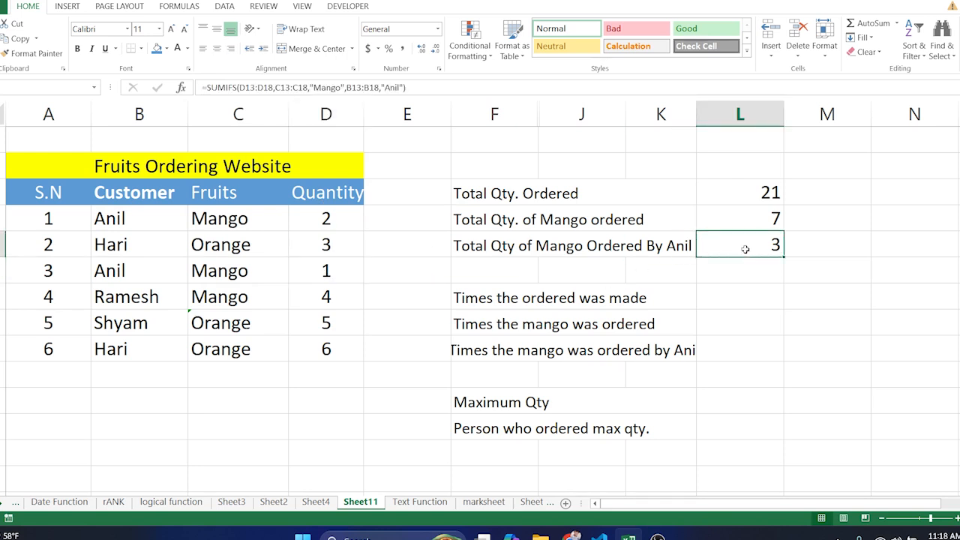
pyautogui.click(227, 299)
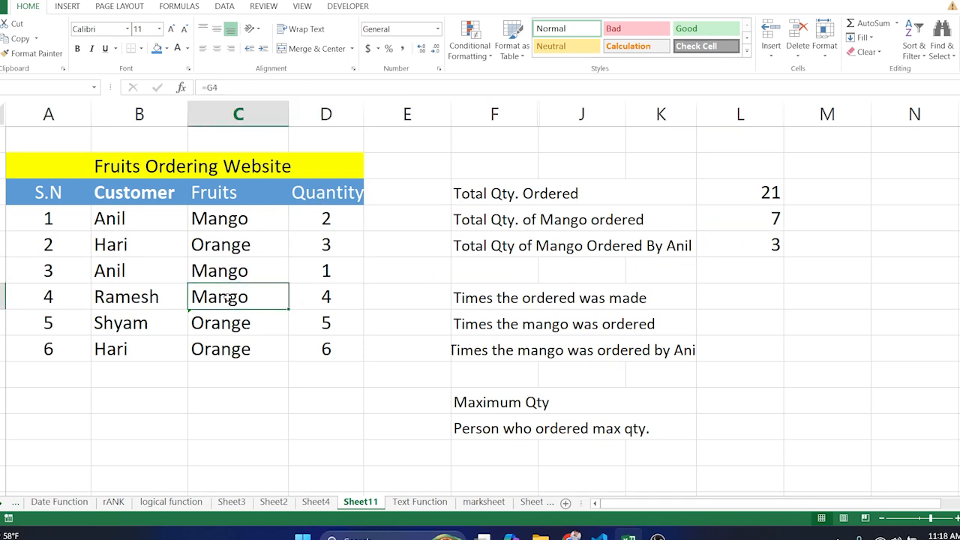
pyautogui.click(134, 301)
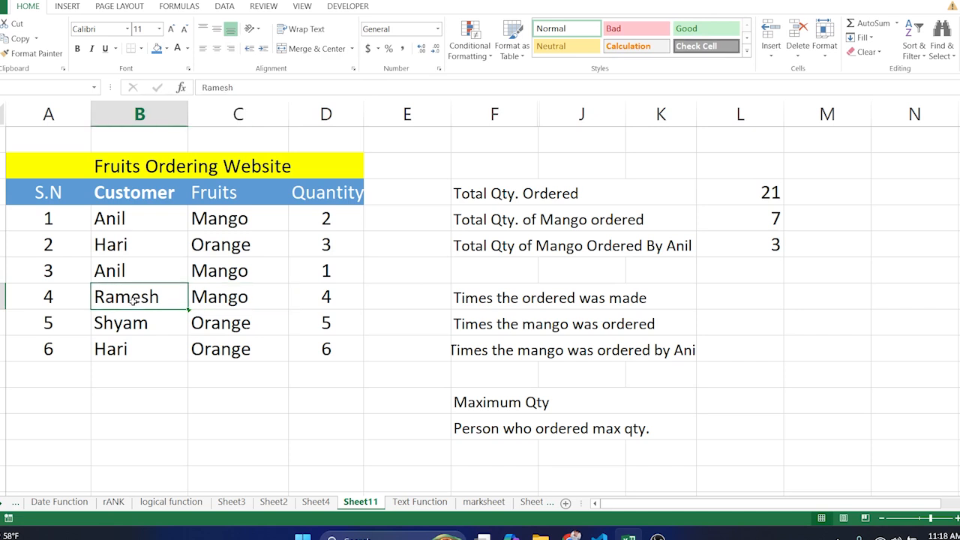
pyautogui.click(752, 308)
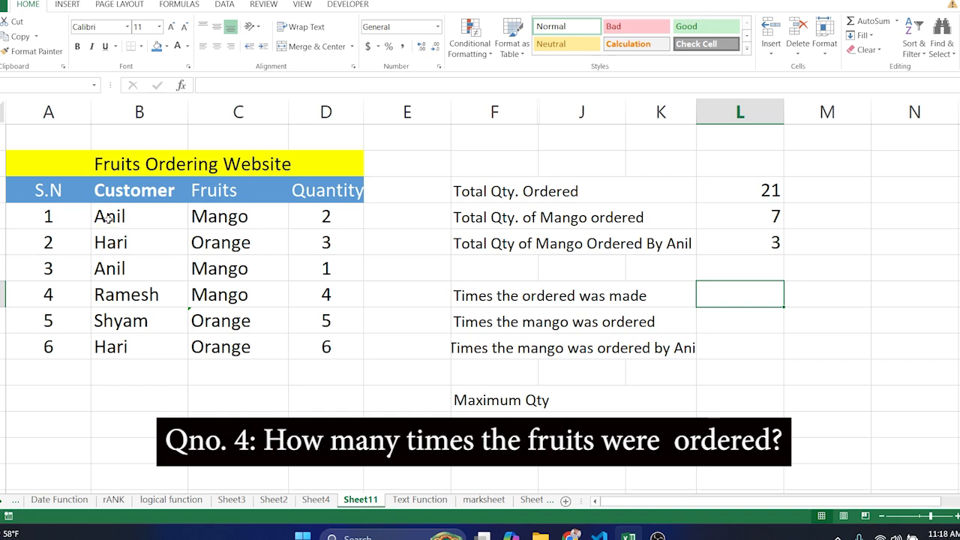
pyautogui.click(45, 214)
pyautogui.click(47, 242)
pyautogui.click(50, 268)
pyautogui.click(54, 298)
pyautogui.click(48, 322)
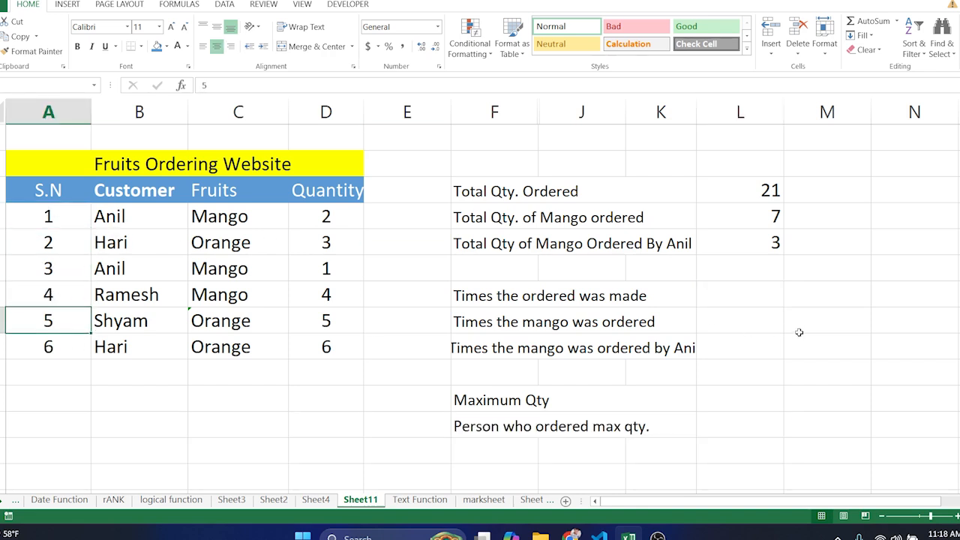
# Step: Count the orders made in L16 with a COUNT formula over the serial numbers in A13:A18
pyautogui.click(728, 294)
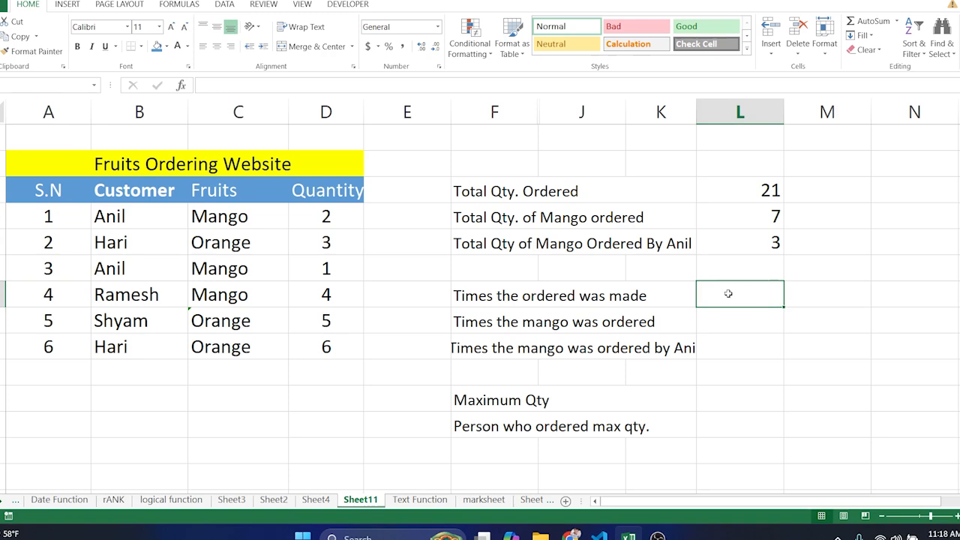
pyautogui.doubleClick(728, 294)
pyautogui.write('=co')
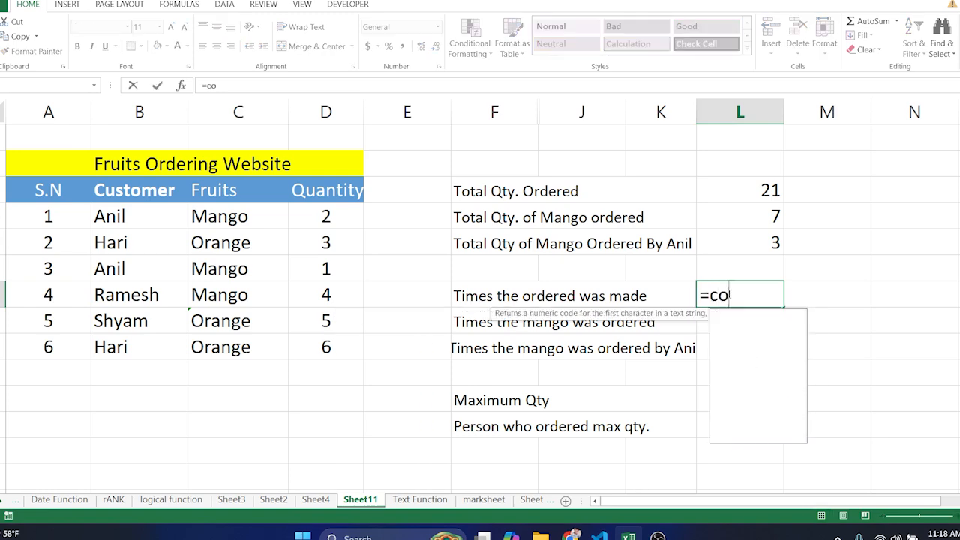
pyautogui.write('unt(')
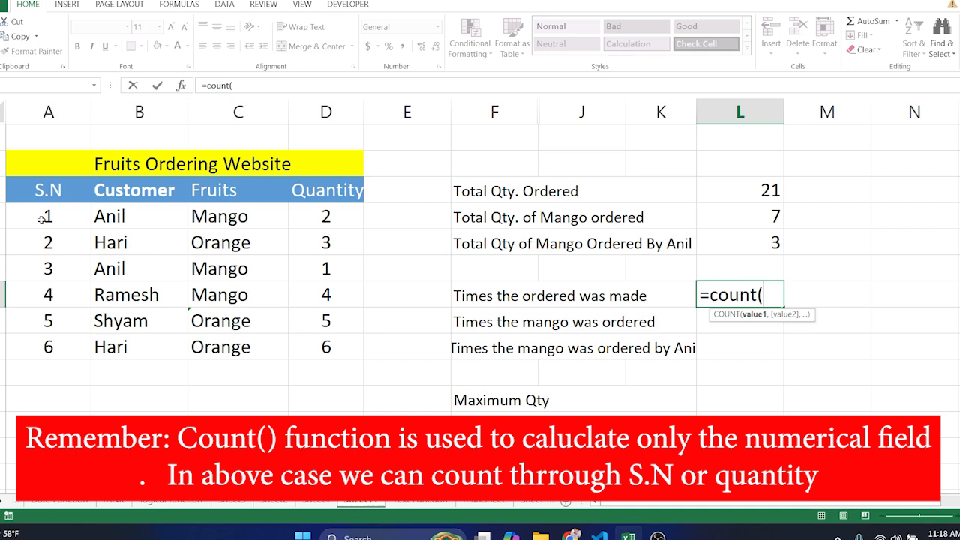
pyautogui.moveTo(44, 217); pyautogui.dragTo(46, 343)
pyautogui.write(')')
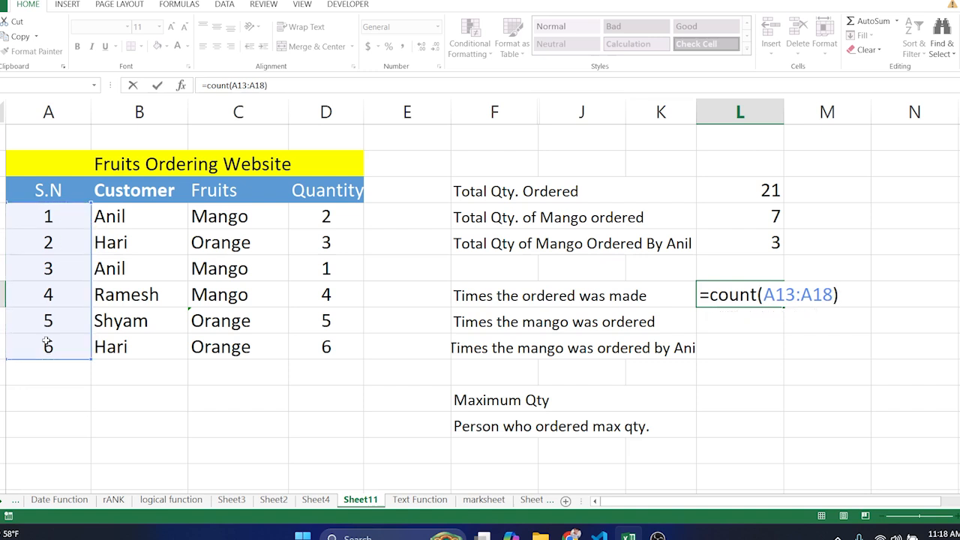
pyautogui.press('Return')
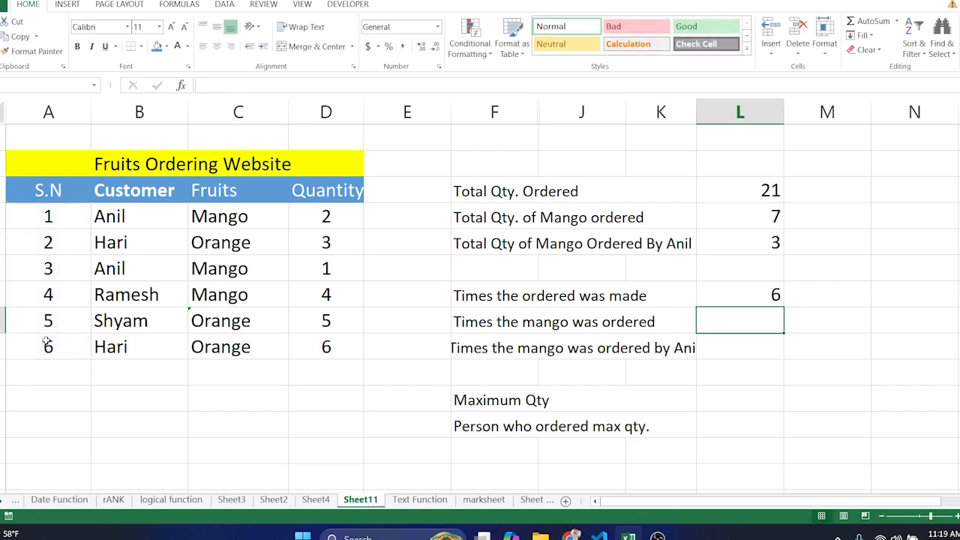
# Step: Count the mango orders in L17 with a COUNTIF formula over the Fruits range C13:C18 and the criterion "Mango"
pyautogui.click(232, 272)
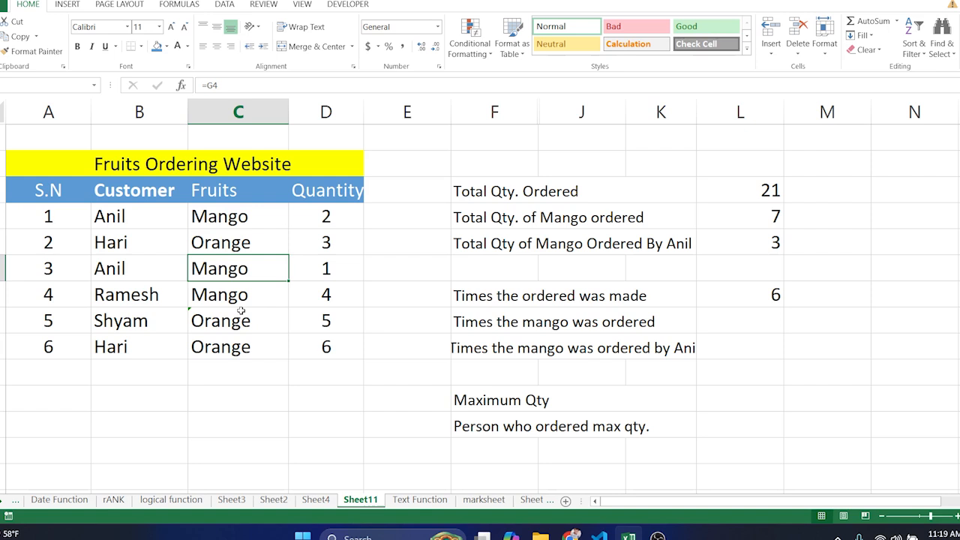
pyautogui.click(242, 243)
pyautogui.click(245, 219)
pyautogui.click(245, 272)
pyautogui.click(246, 297)
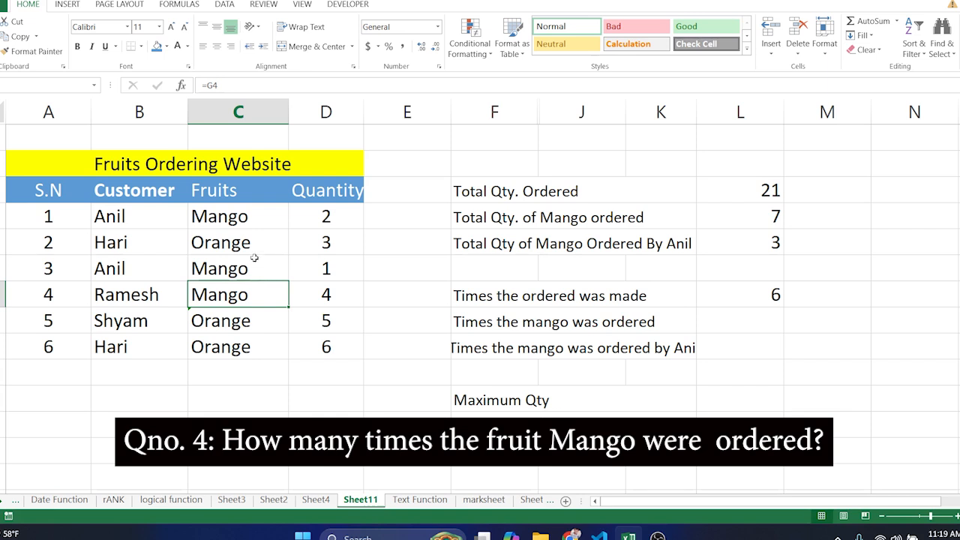
pyautogui.click(737, 321)
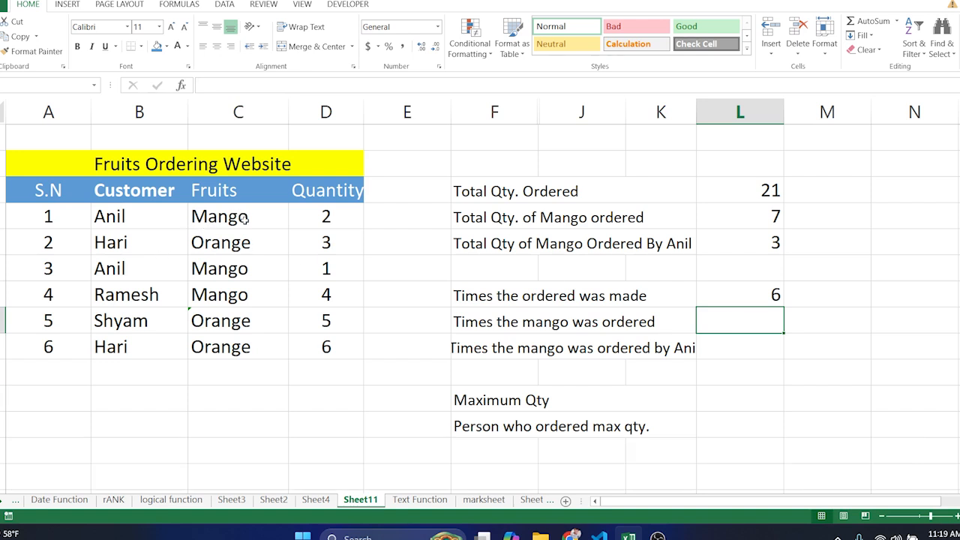
pyautogui.write('=')
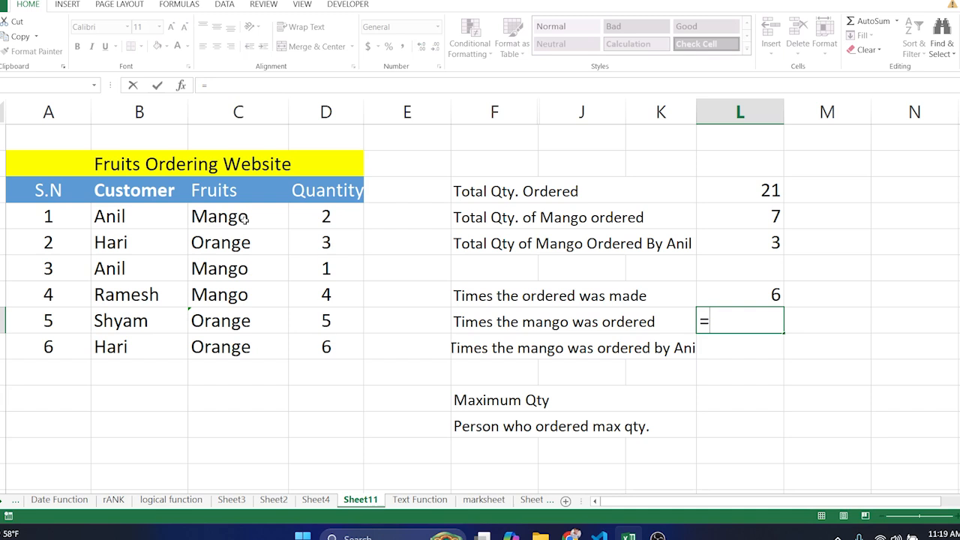
pyautogui.write('countif(')
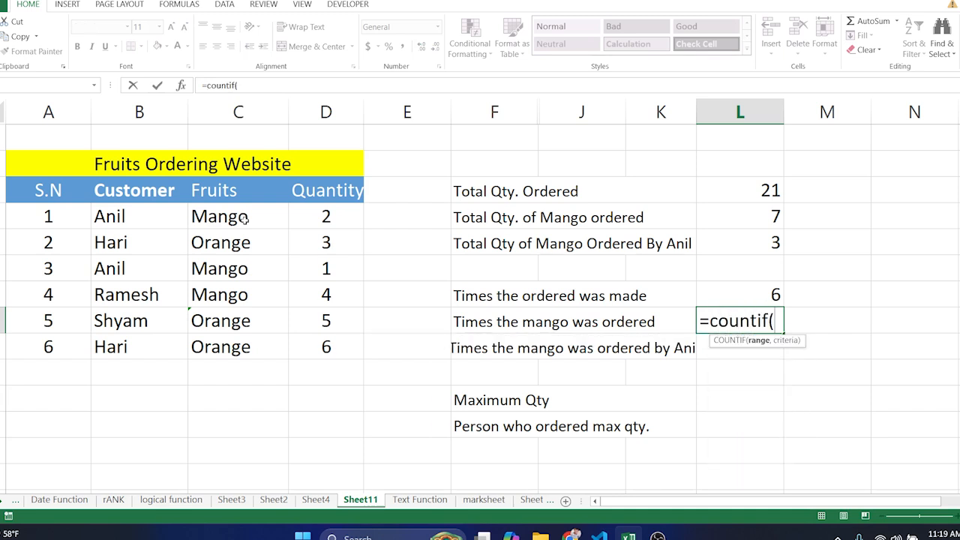
pyautogui.moveTo(239, 218); pyautogui.dragTo(229, 346)
pyautogui.write(',"Mango')
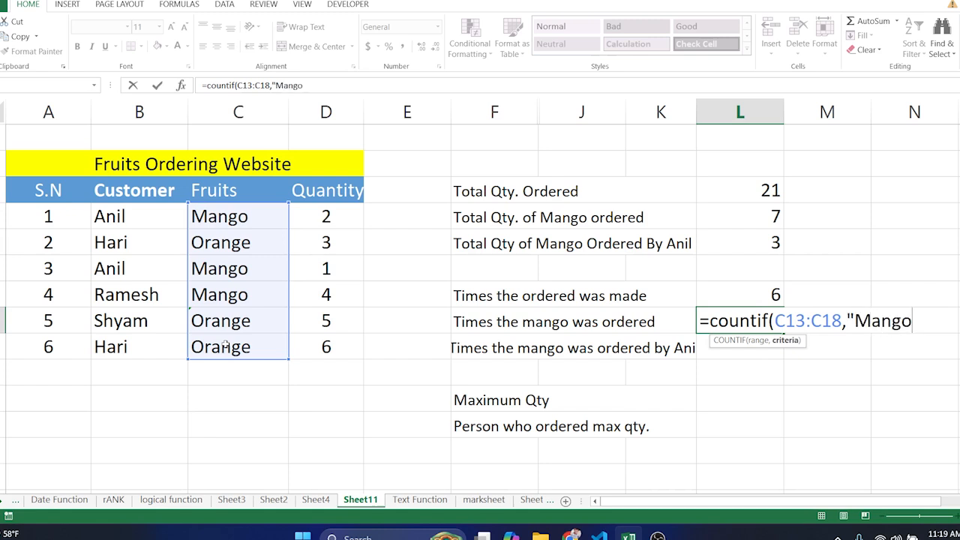
pyautogui.write('")')
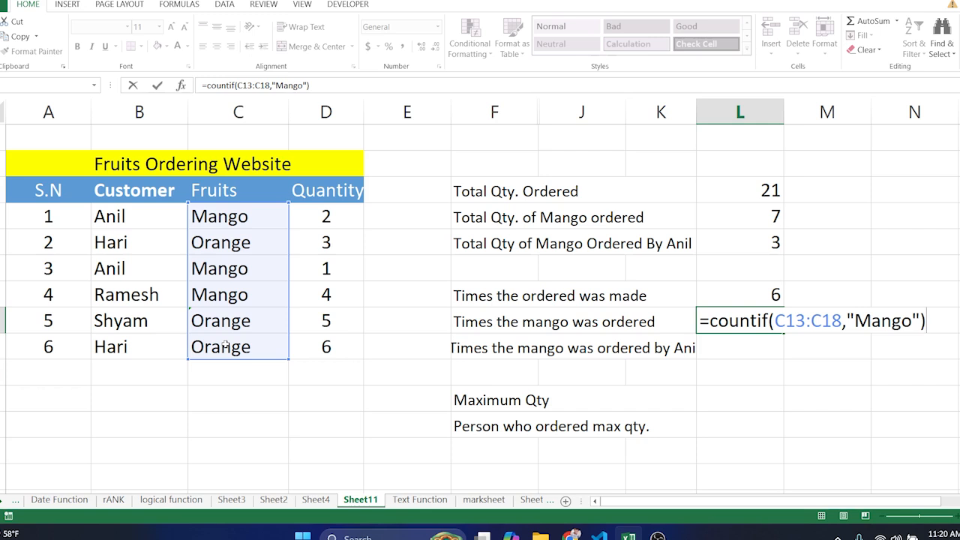
pyautogui.press('Return')
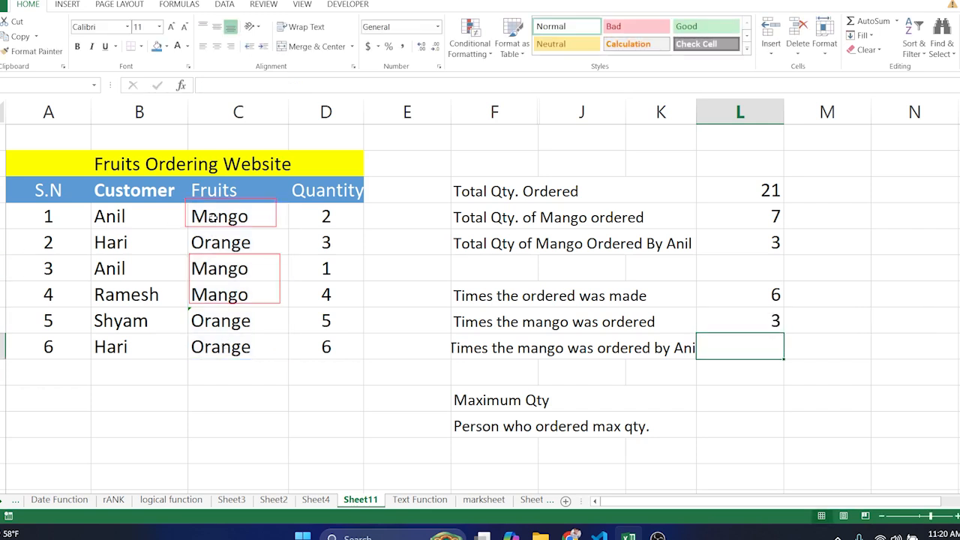
# Step: Check the Mango entries in the Fruits column against the count in L17, and examine which of them belong to the named customer
pyautogui.click(239, 229)
pyautogui.click(239, 274)
pyautogui.click(233, 297)
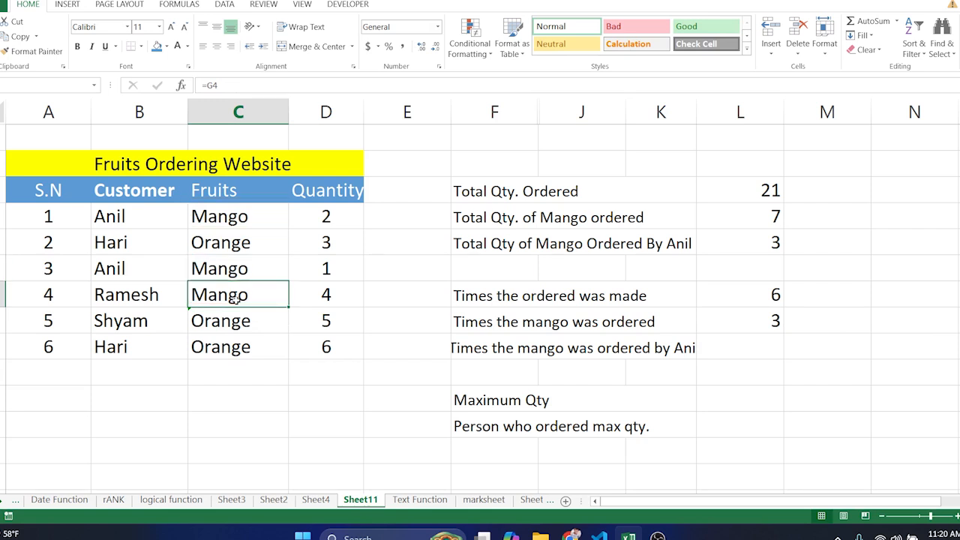
pyautogui.click(743, 348)
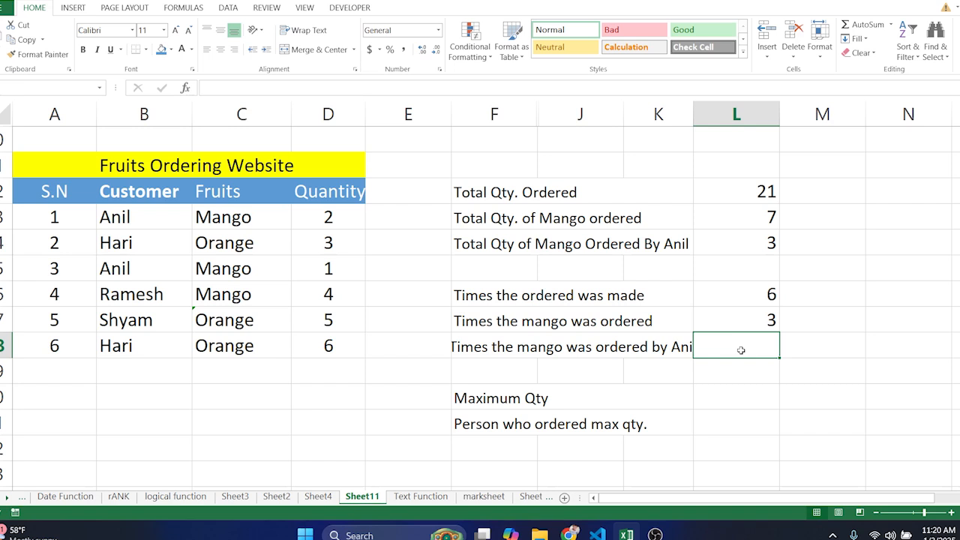
pyautogui.click(223, 222)
pyautogui.click(234, 268)
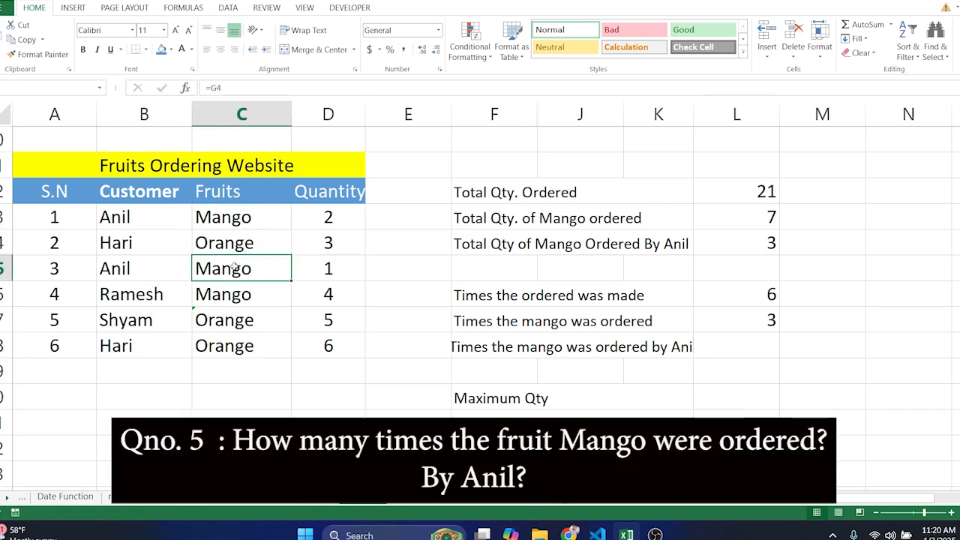
pyautogui.click(245, 301)
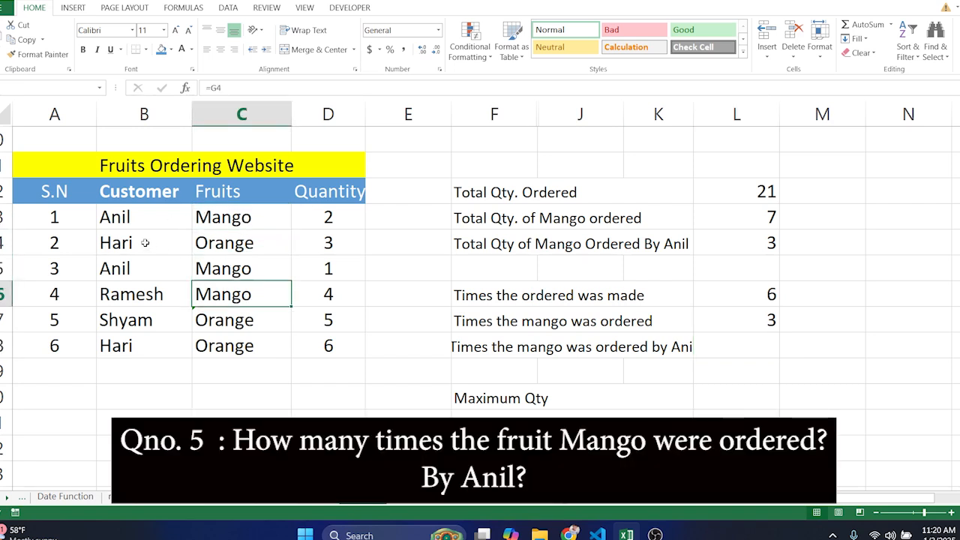
pyautogui.click(137, 218)
pyautogui.click(143, 272)
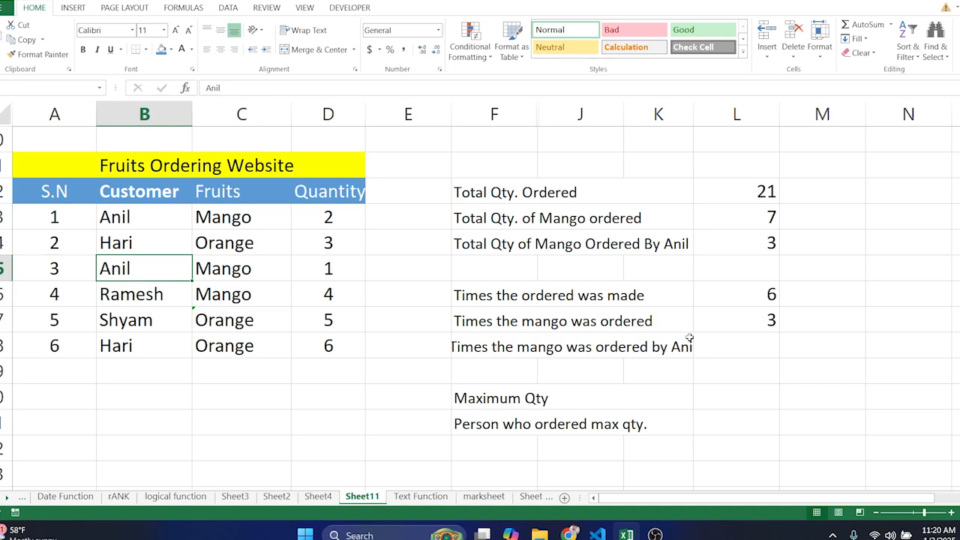
# Step: Start a COUNTIFS formula in L18 with the Fruits range C13:C18 and "Mango" as its first condition
pyautogui.click(740, 348)
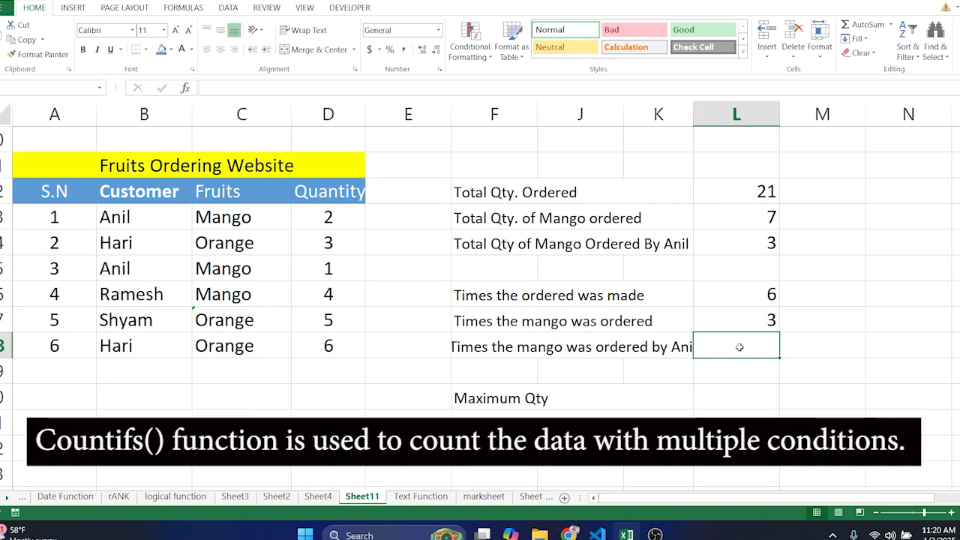
pyautogui.write('=')
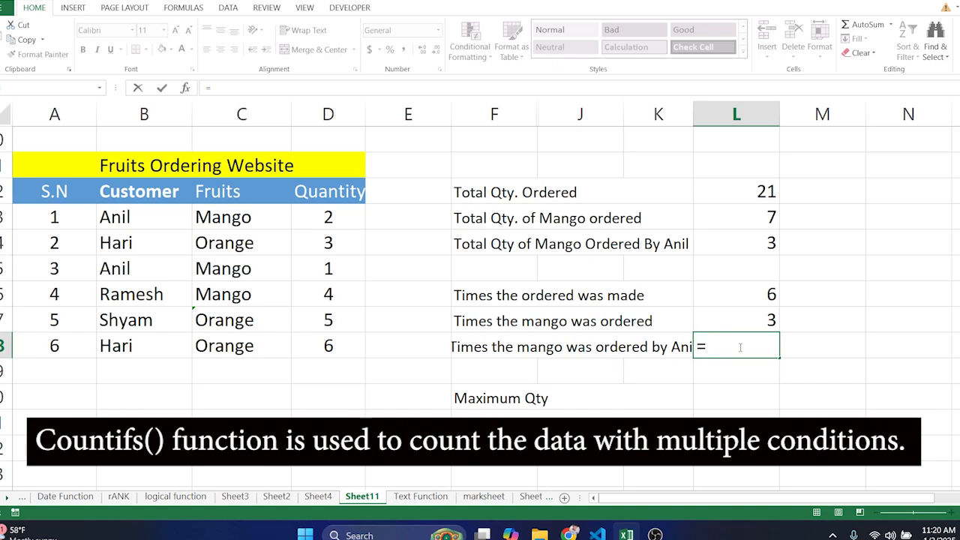
pyautogui.write('countifs(')
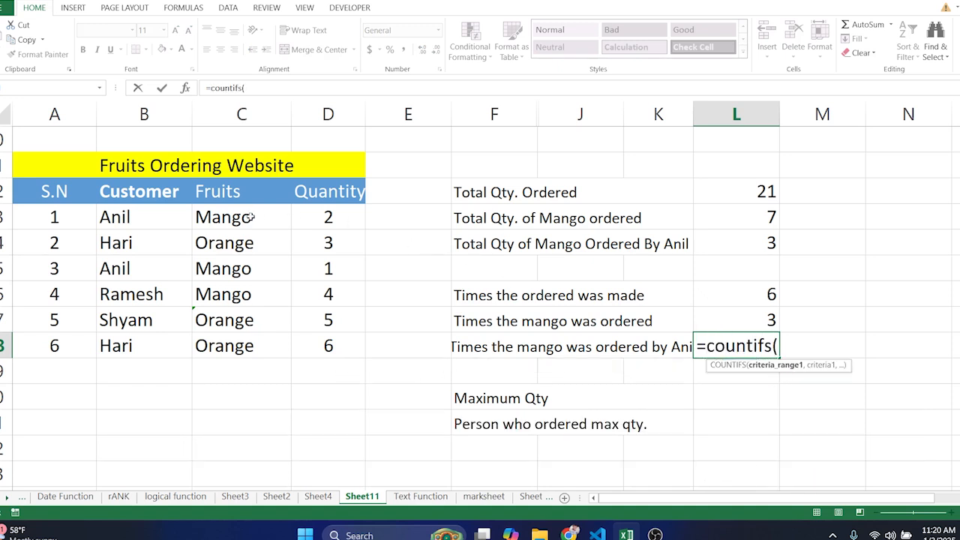
pyautogui.moveTo(250, 217); pyautogui.dragTo(230, 341)
pyautogui.write(',"m')
pyautogui.press('BackSpace')
pyautogui.write('Mango",')
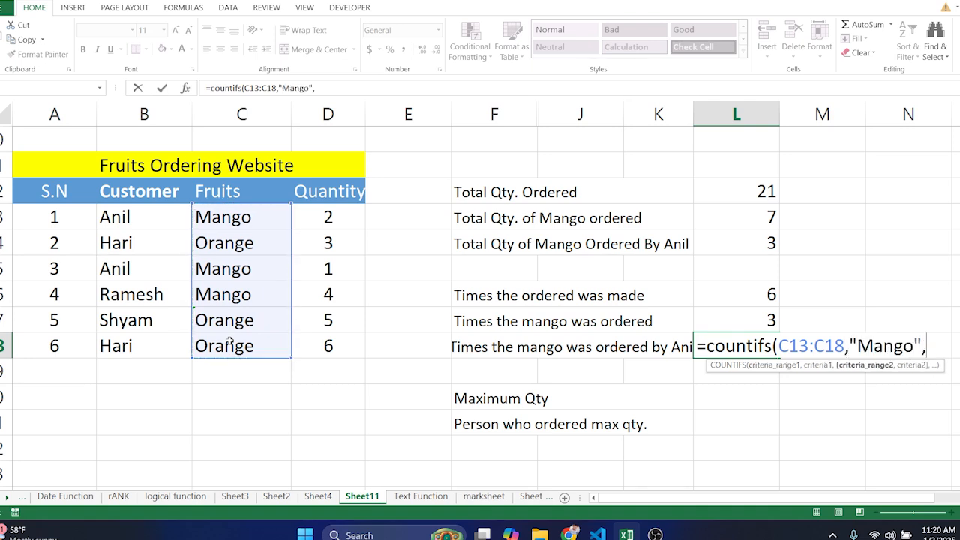
# Step: Add the customer's name in B13:B18 as the second COUNTIFS condition, enter the formula, and check it against the customer's Mango rows
pyautogui.moveTo(136, 217); pyautogui.dragTo(137, 346)
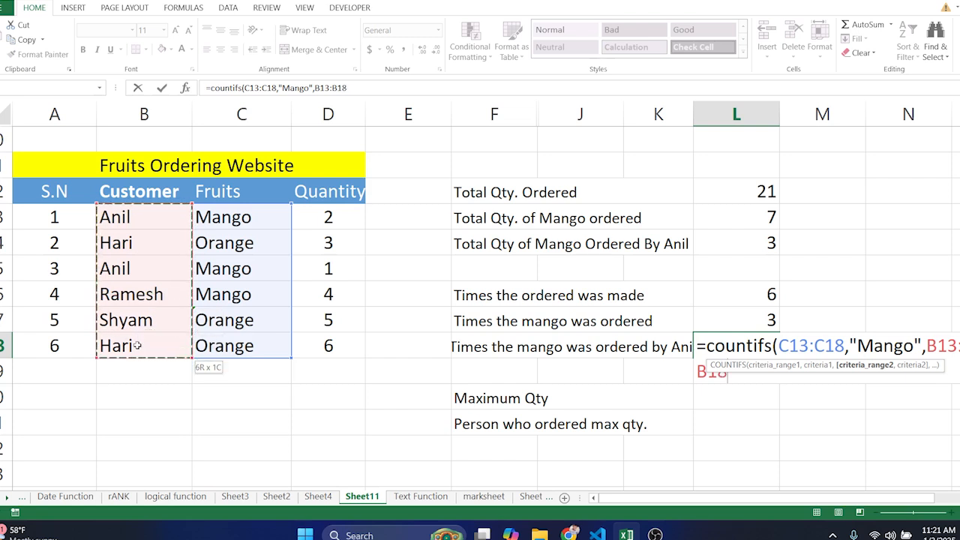
pyautogui.write(',"Ani')
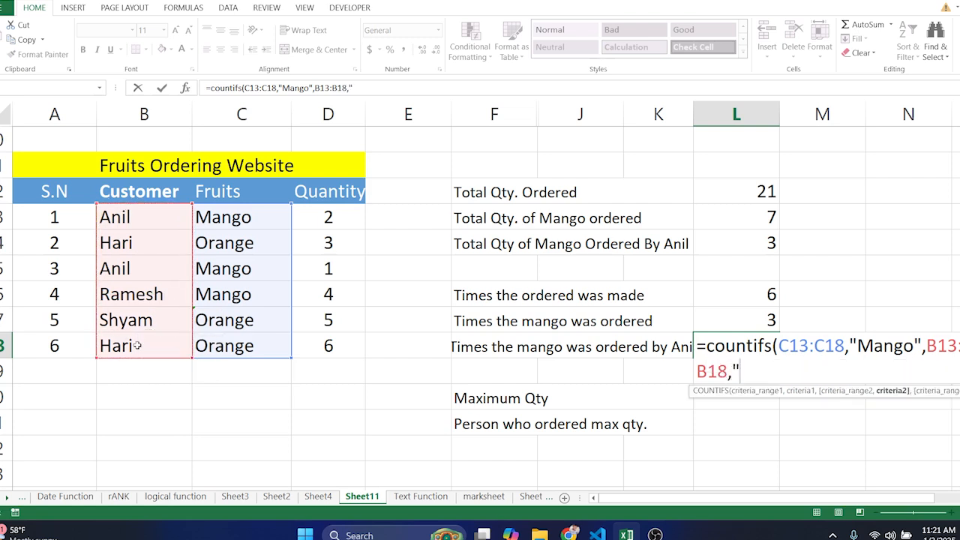
pyautogui.write('l")')
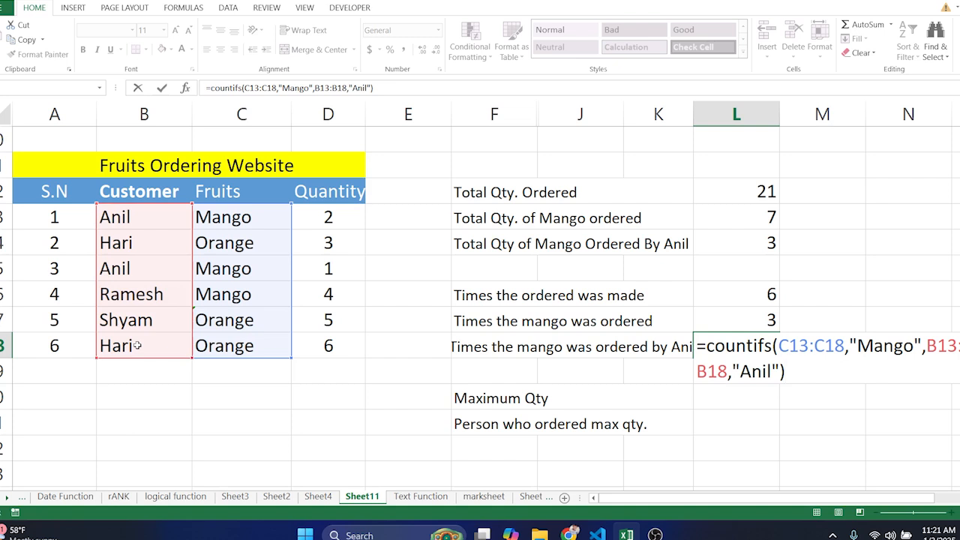
pyautogui.press('Return')
pyautogui.click(328, 269)
pyautogui.moveTo(120, 217); pyautogui.dragTo(201, 222)
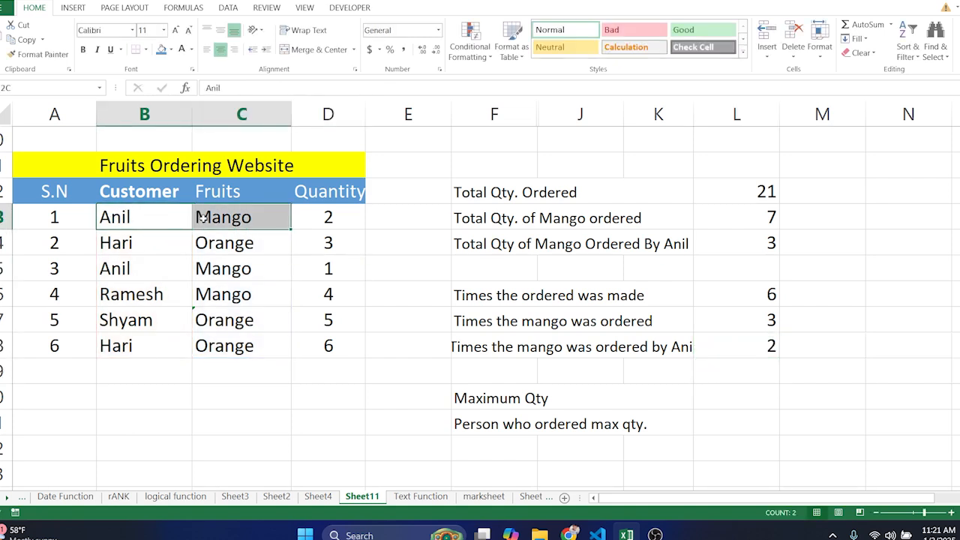
pyautogui.moveTo(150, 269); pyautogui.dragTo(214, 272)
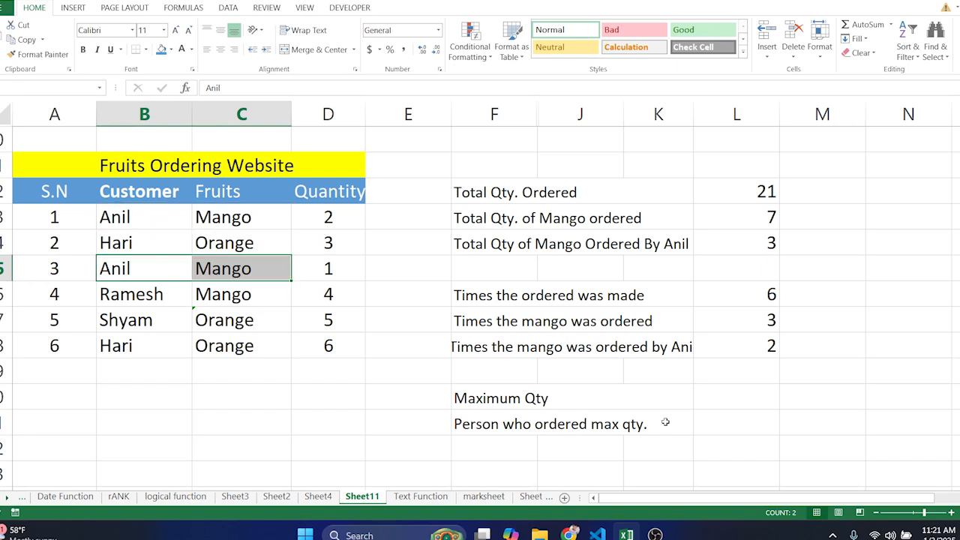
# Step: Find the maximum quantity in L20 with a MAX formula over the Quantity range D13:D18
pyautogui.click(733, 401)
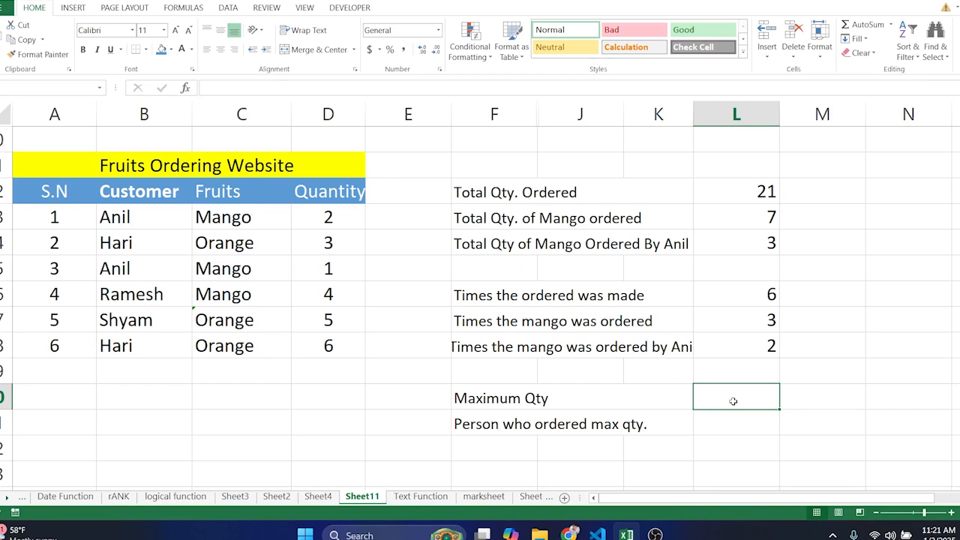
pyautogui.write('=')
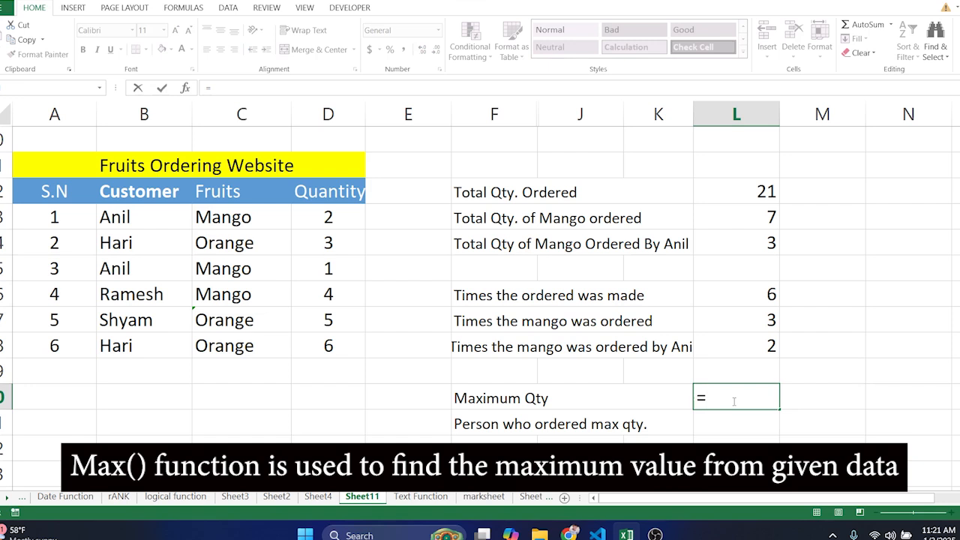
pyautogui.write('max(')
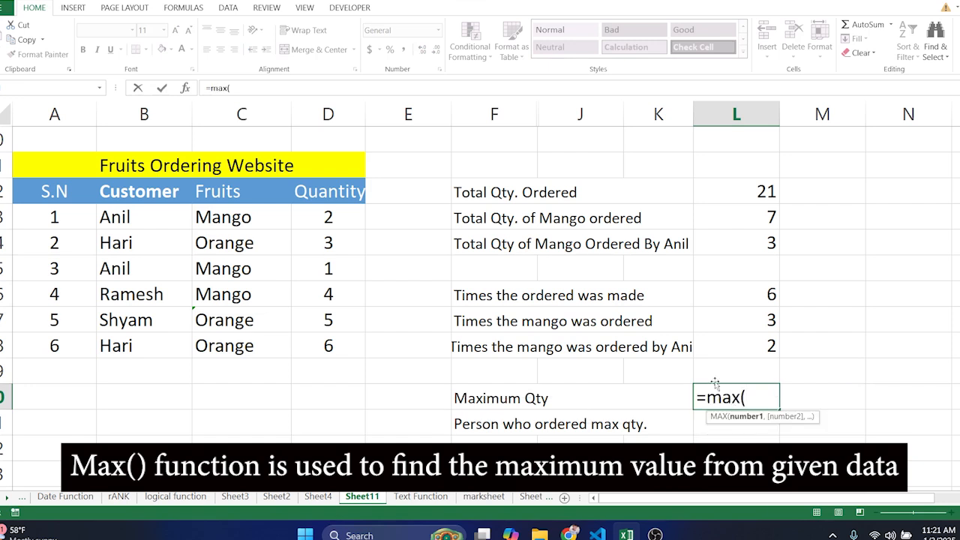
pyautogui.click(345, 216)
pyautogui.moveTo(345, 215); pyautogui.dragTo(337, 345)
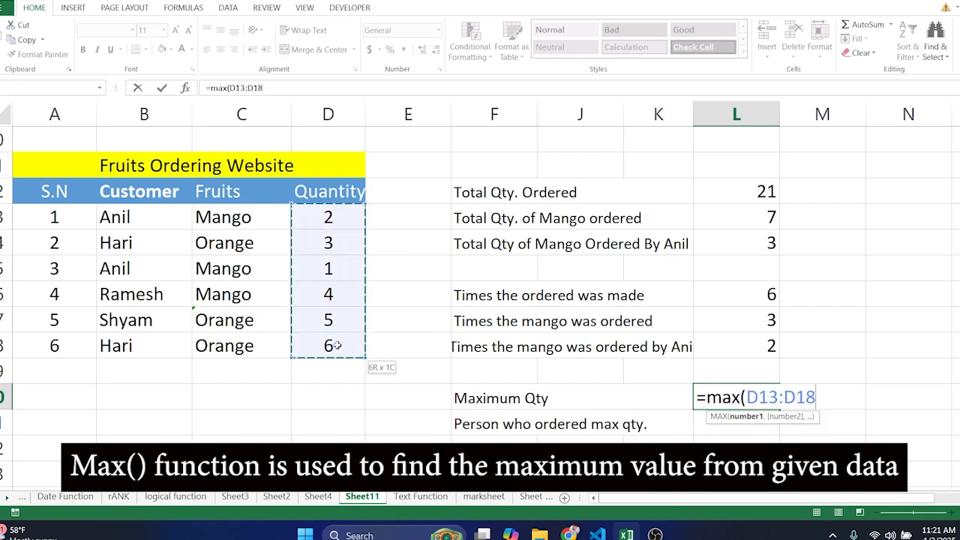
pyautogui.write(')')
pyautogui.press('Return')
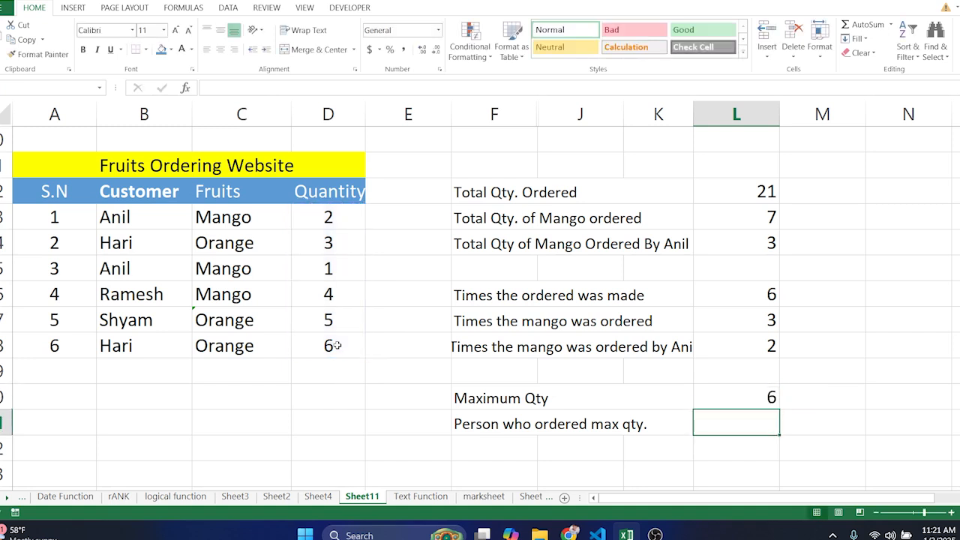
# Step: Check the maximum quantity against its customer, and start an INDEX formula in L21 with the order table A13:D18 as the array
pyautogui.click(761, 396)
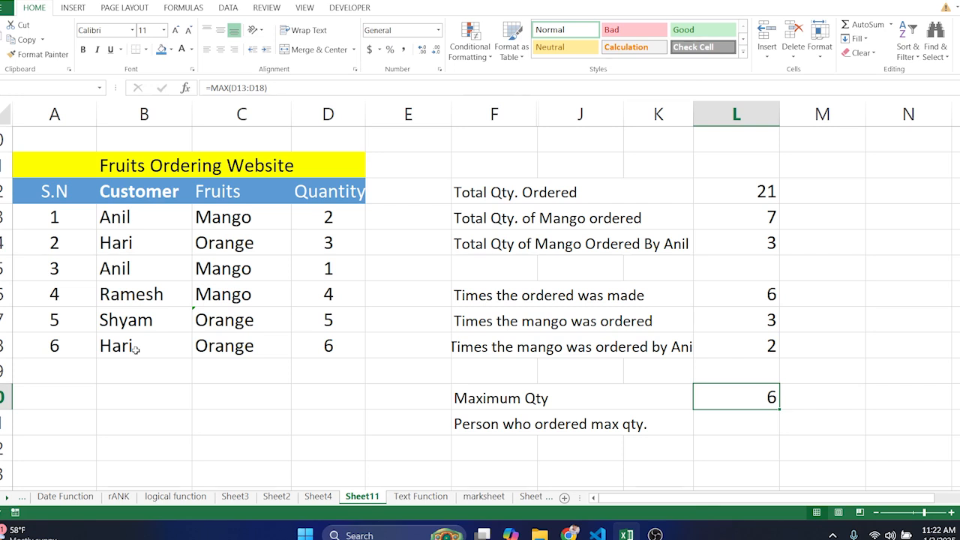
pyautogui.click(112, 351)
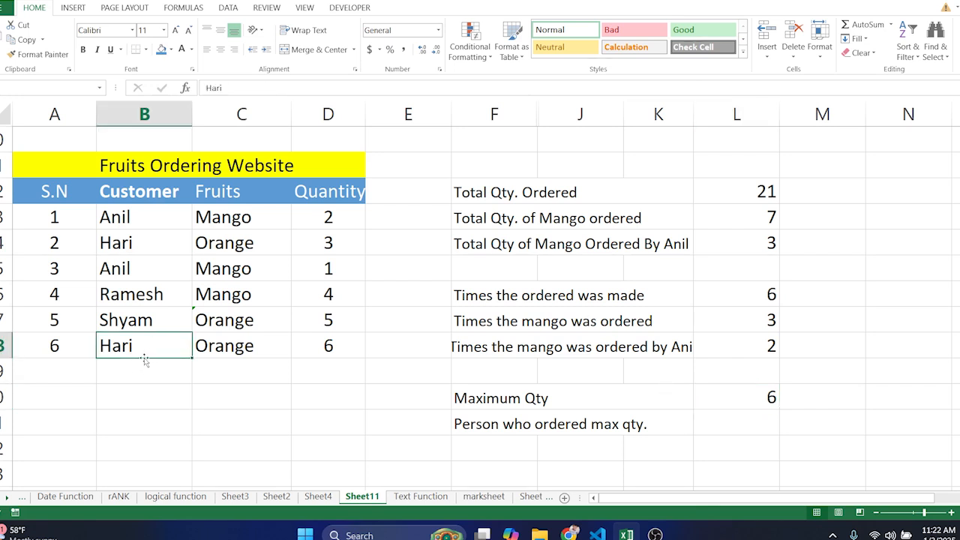
pyautogui.click(734, 426)
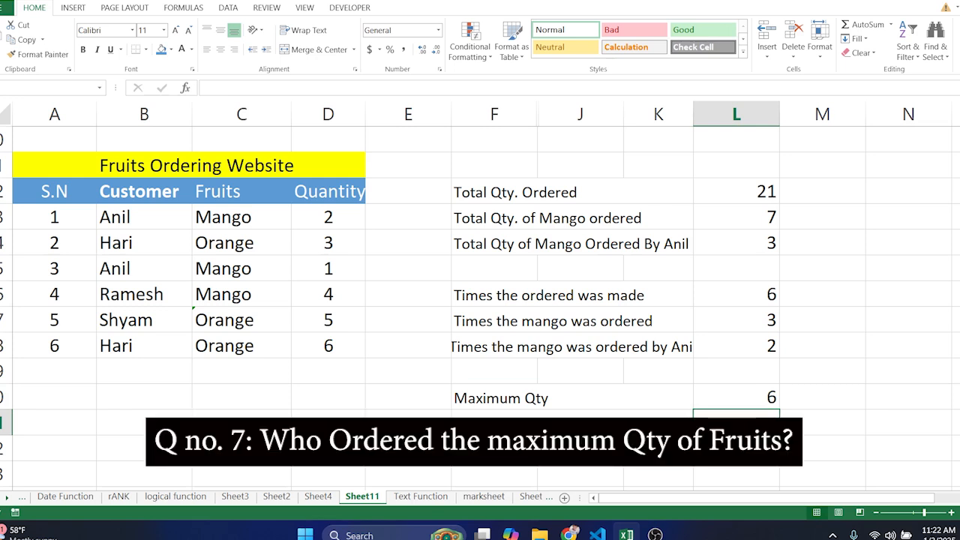
pyautogui.write('=i')
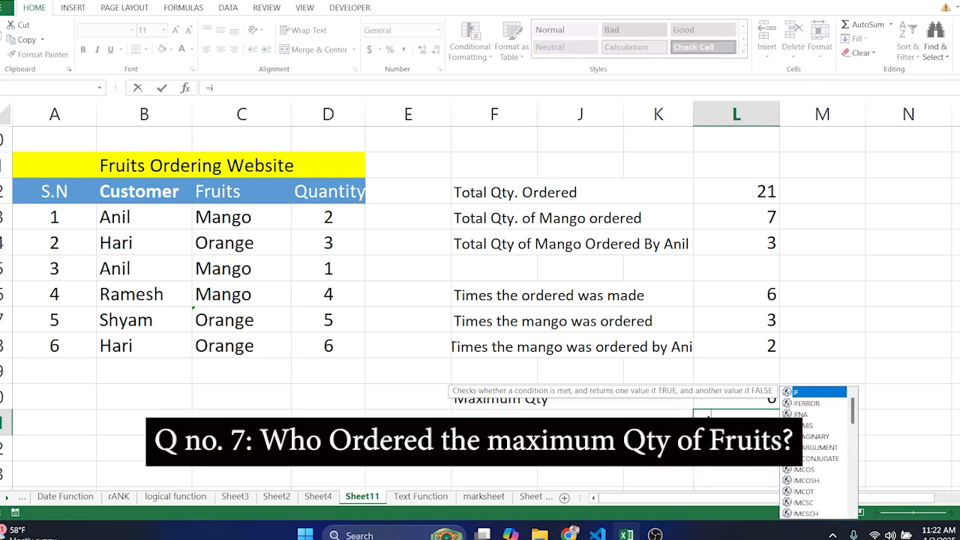
pyautogui.write('ndex(')
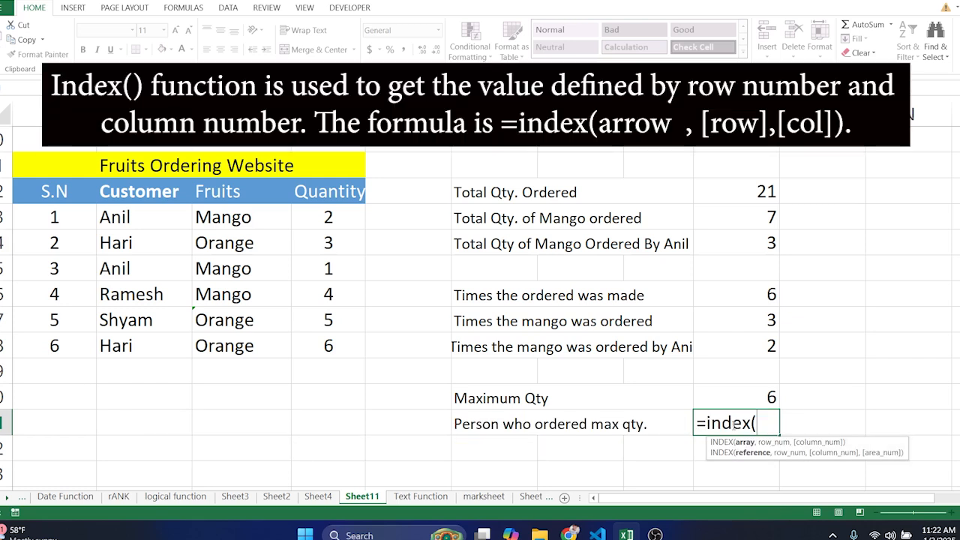
pyautogui.click(54, 217)
pyautogui.moveTo(54, 217); pyautogui.dragTo(313, 343)
pyautogui.write(',')
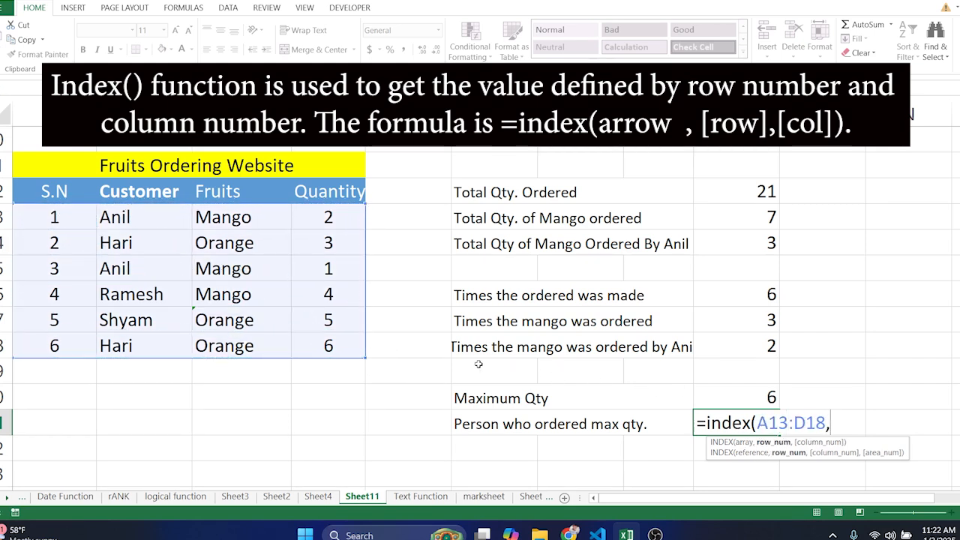
# Step: Add a MATCH function as the INDEX row number, looking up L20 in the Quantity range D13:D18 with exact match type 0
pyautogui.write('mat')
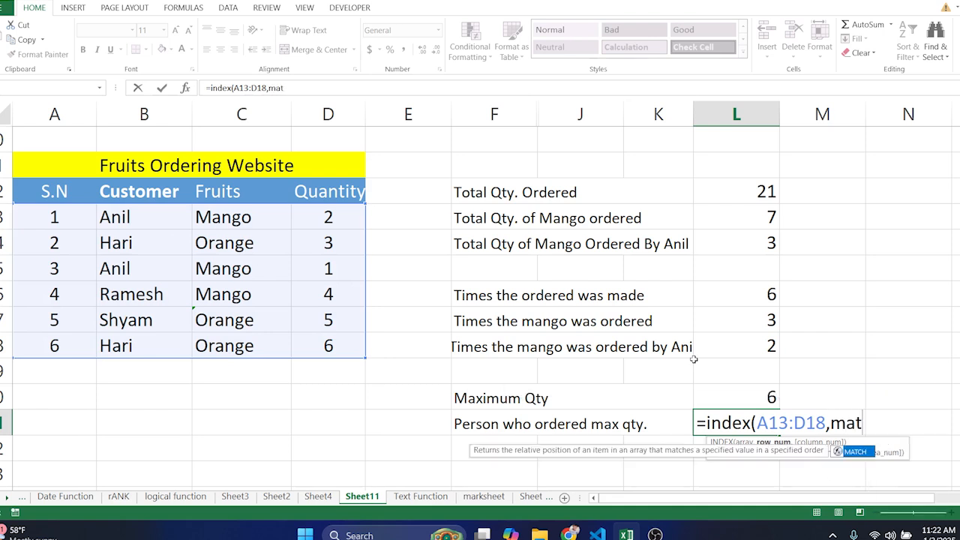
pyautogui.write('ch(')
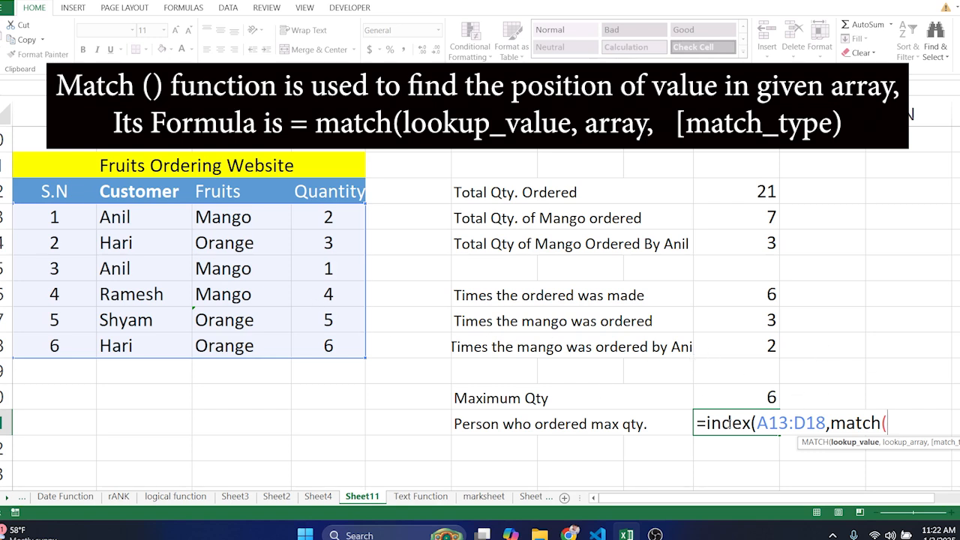
pyautogui.click(760, 397)
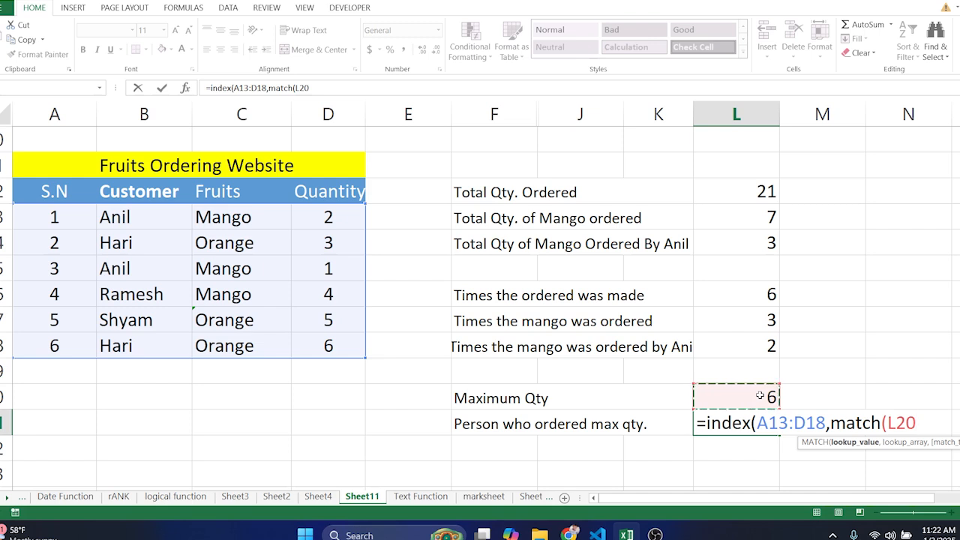
pyautogui.write(',')
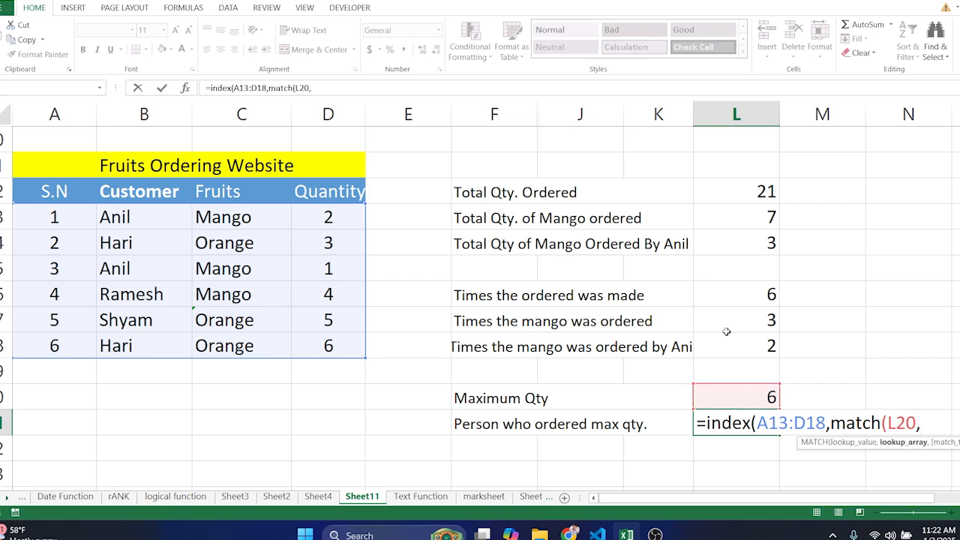
pyautogui.moveTo(328, 217); pyautogui.dragTo(336, 343)
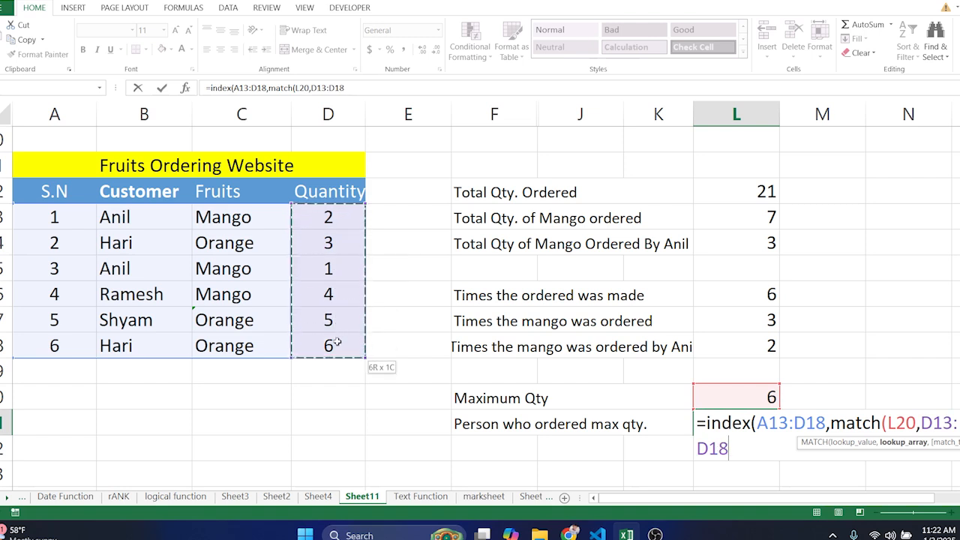
pyautogui.write(',')
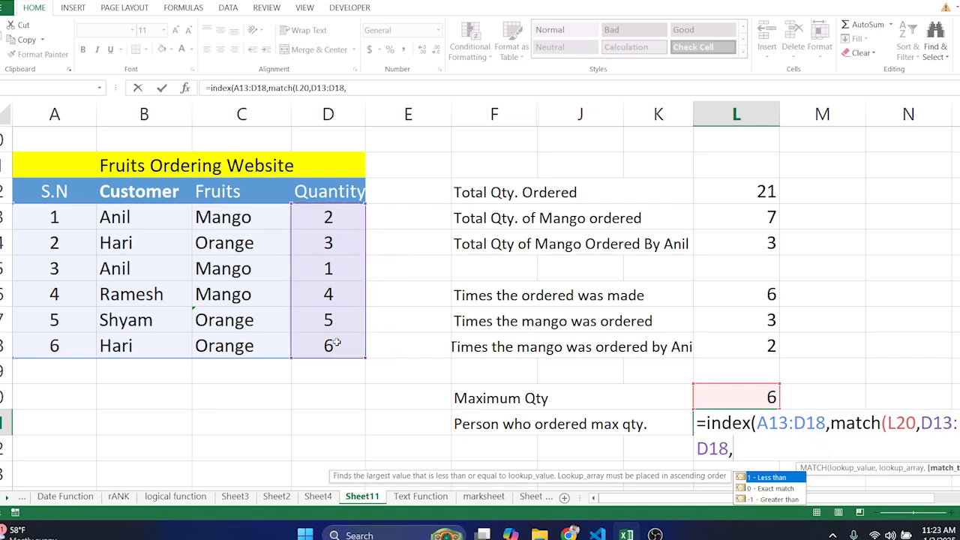
pyautogui.write('0)')
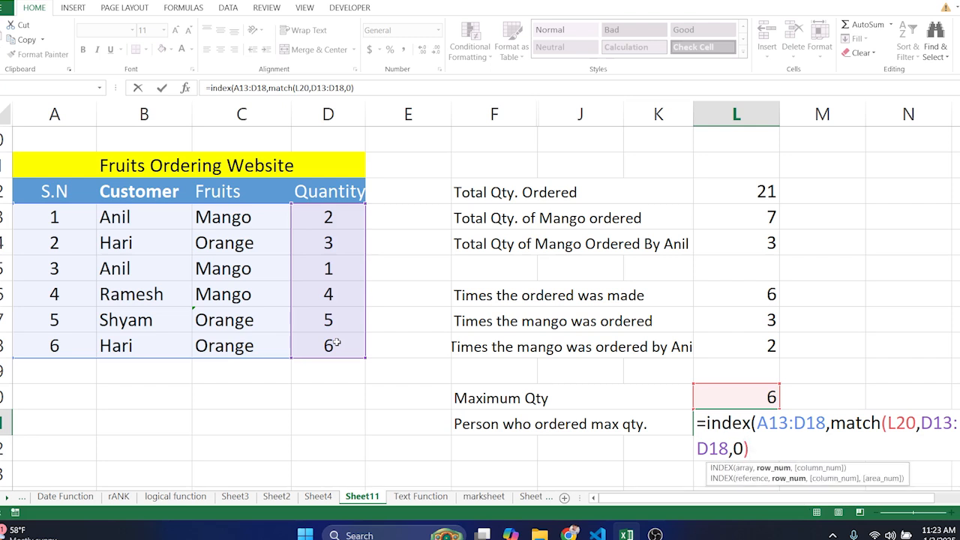
# Step: Set the INDEX column number to 2 for the Customer column and enter the completed formula in L21
pyautogui.write(',')
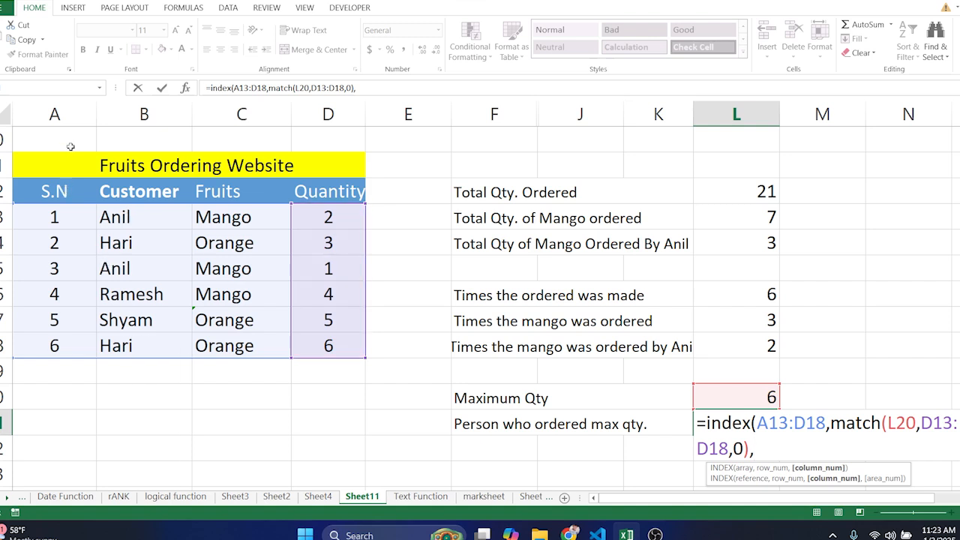
pyautogui.write('2)')
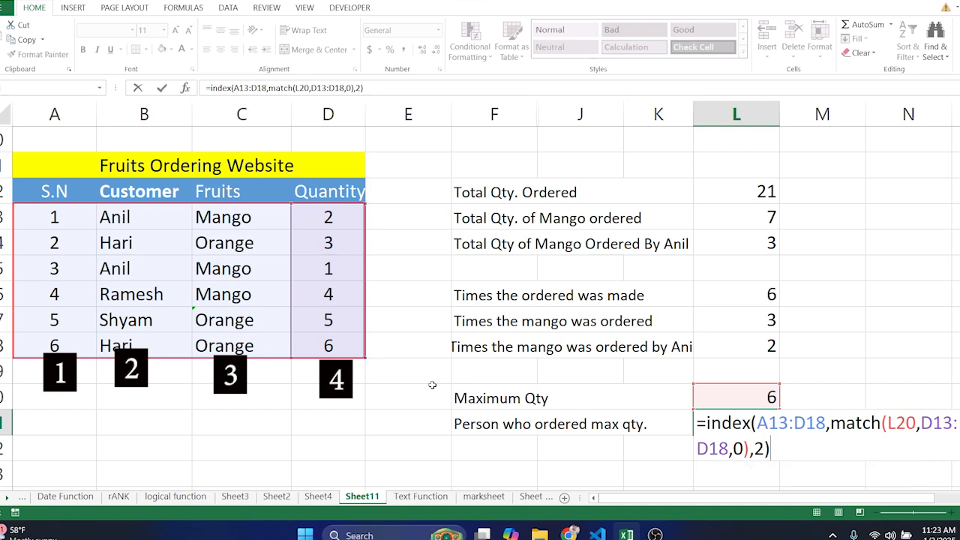
pyautogui.press('Return')
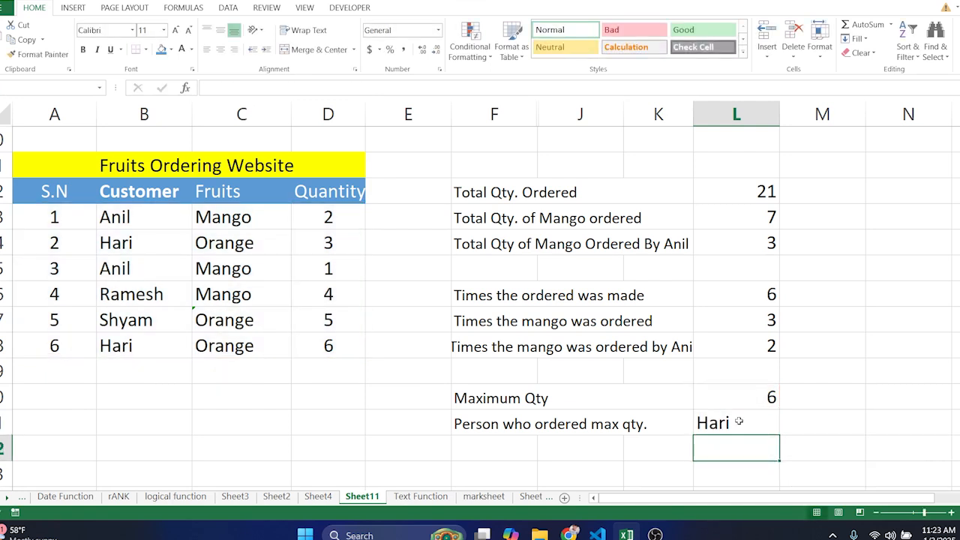